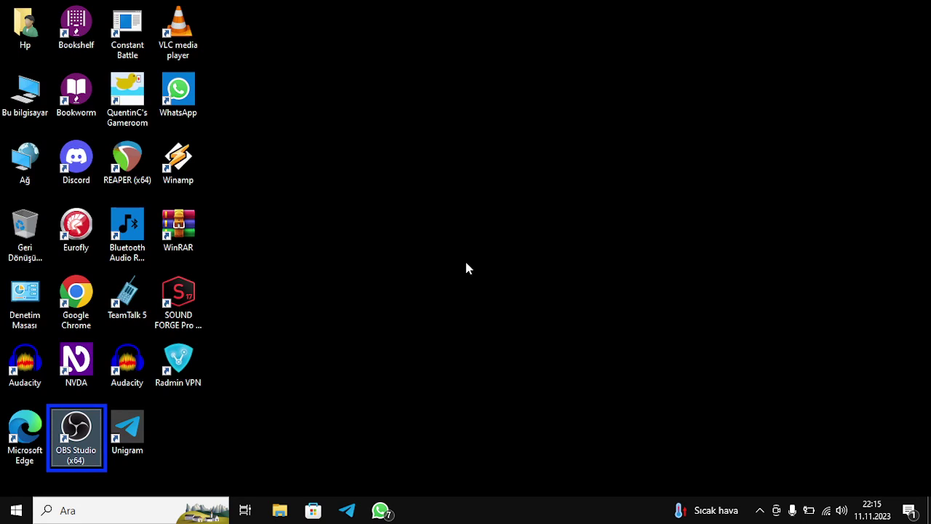
Open the NVDA settings at the NVDA.ES Eklenti Mağazası category
{"action": "key", "text": "Insert+n"}
{"action": "key", "text": "Down"}
{"action": "key", "text": "Right"}
{"action": "key", "text": "Return"}
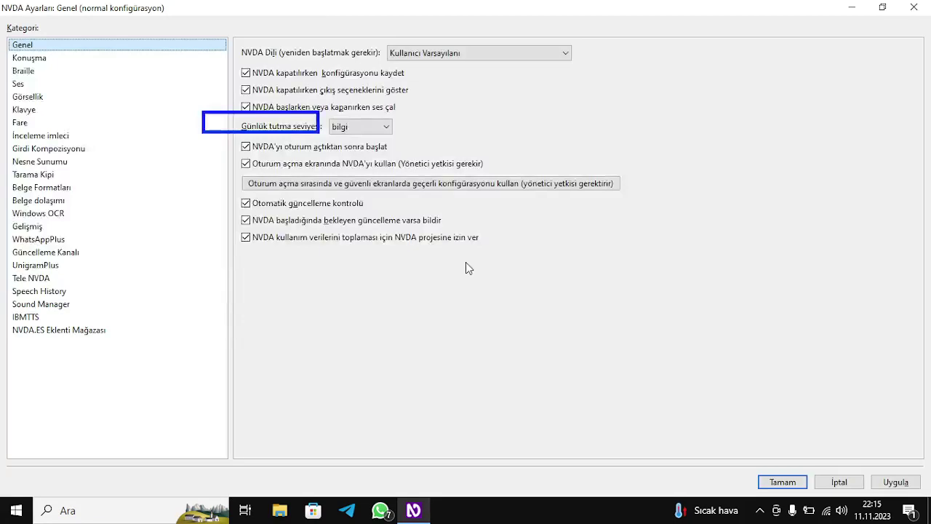
{"action": "key", "text": "End"}
{"action": "key", "text": "Up"}
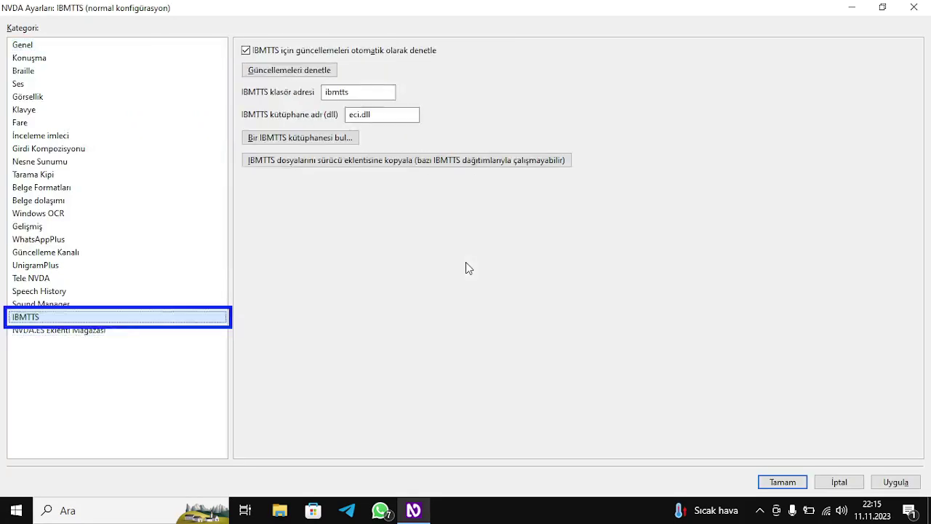
{"action": "key", "text": "Down"}
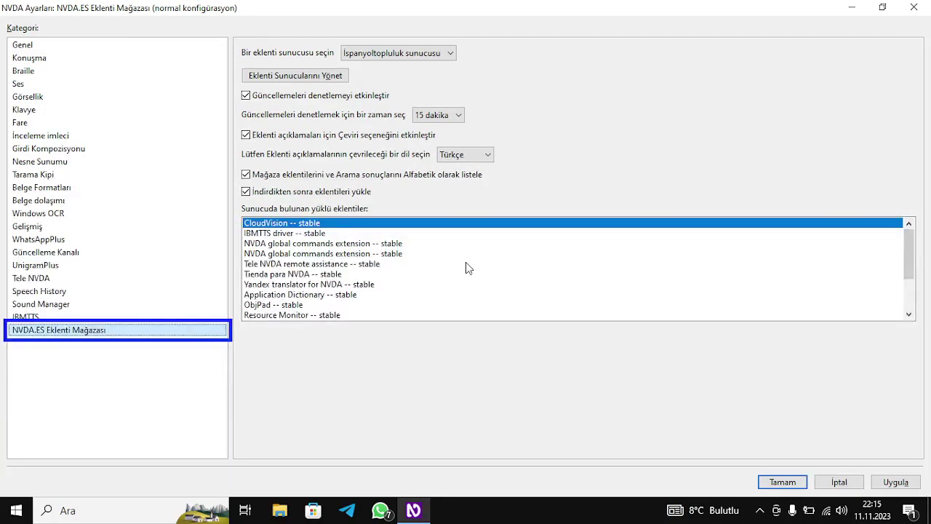
Review the add-on server and update-check options, browsing the check intervals and ending on 15 dakika
{"action": "key", "text": "Tab"}
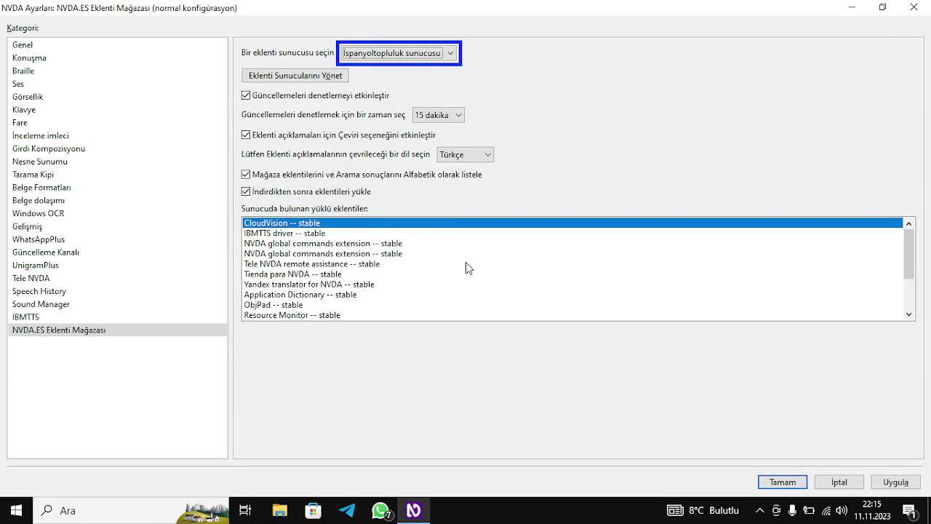
{"action": "key", "text": "Tab"}
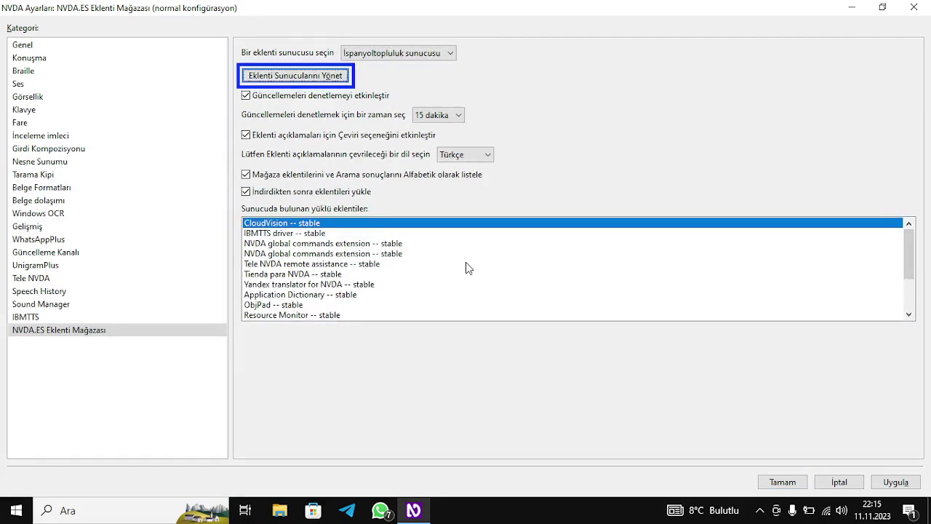
{"action": "key", "text": "Tab"}
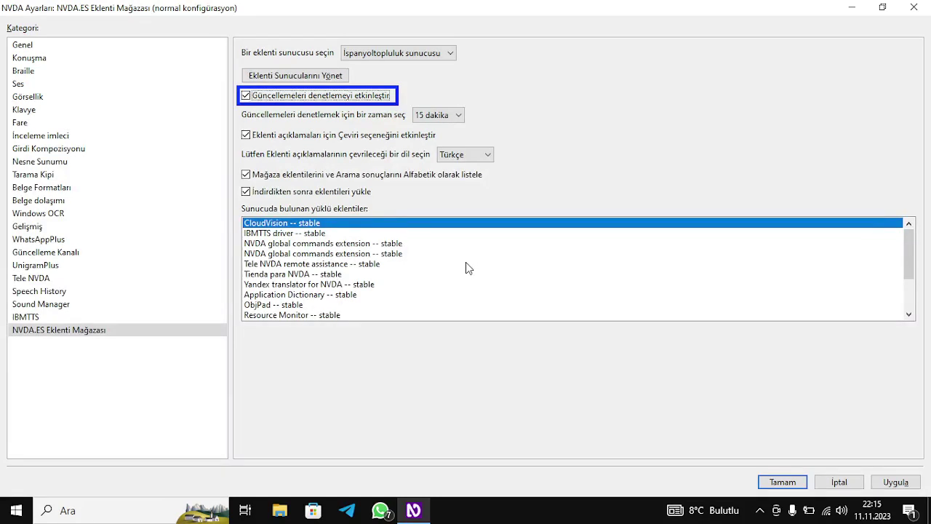
{"action": "key", "text": "Tab"}
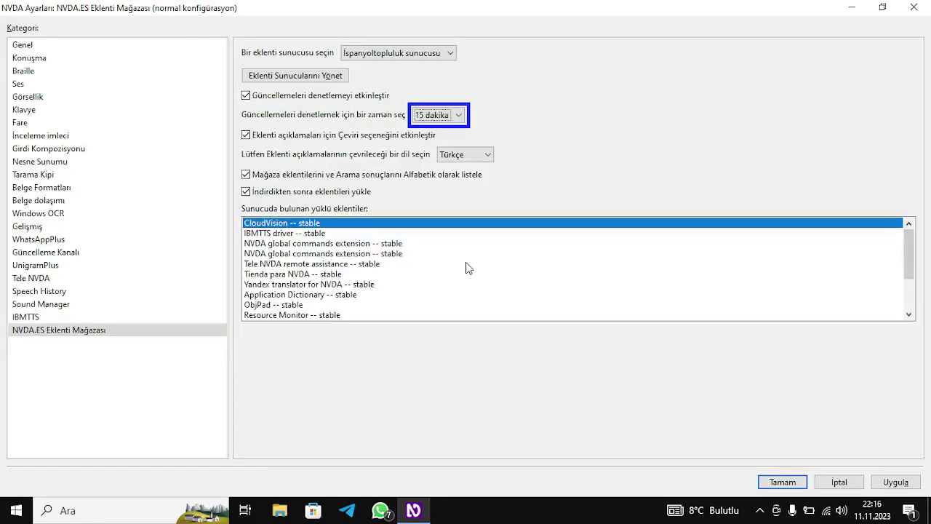
{"action": "key", "text": "Down"}
{"action": "key", "text": "Down"}
{"action": "key", "text": "Down"}
{"action": "key", "text": "Down"}
{"action": "key", "text": "Down"}
{"action": "key", "text": "Down"}
{"action": "key", "text": "Home"}
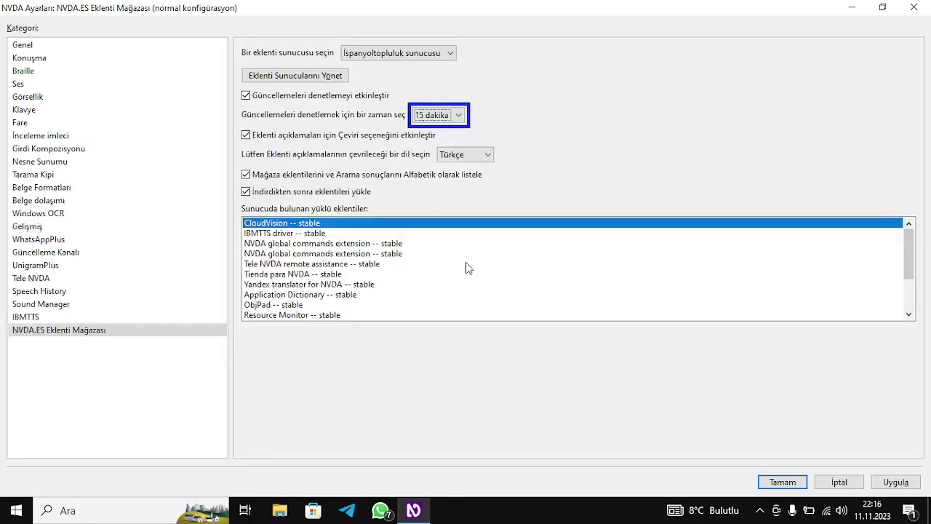
Review the options for translating add-on descriptions, listing add-ons alphabetically and installing add-ons after download
{"action": "key", "text": "Tab"}
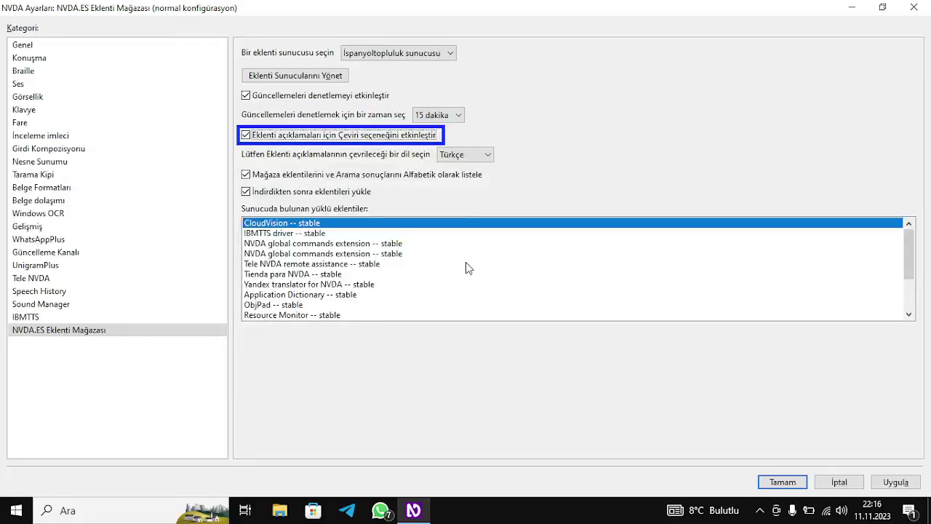
{"action": "key", "text": "Tab"}
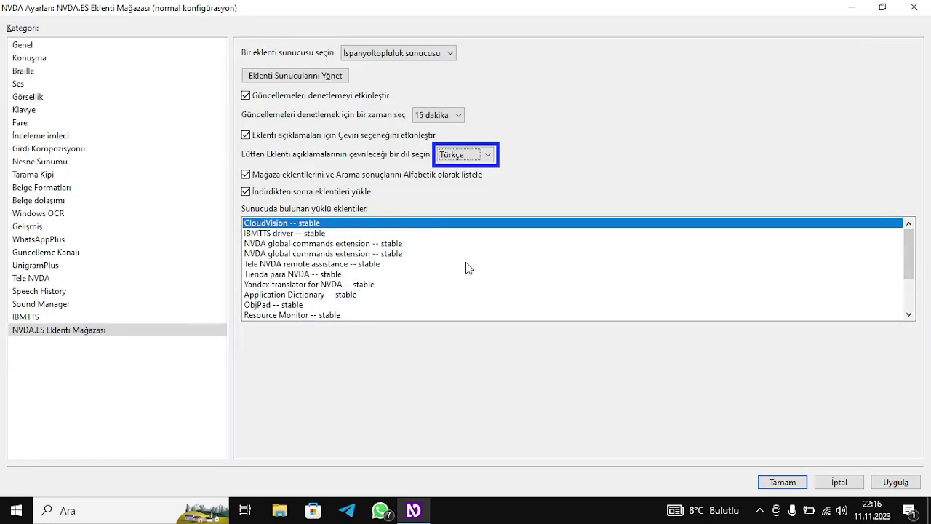
{"action": "key", "text": "Tab"}
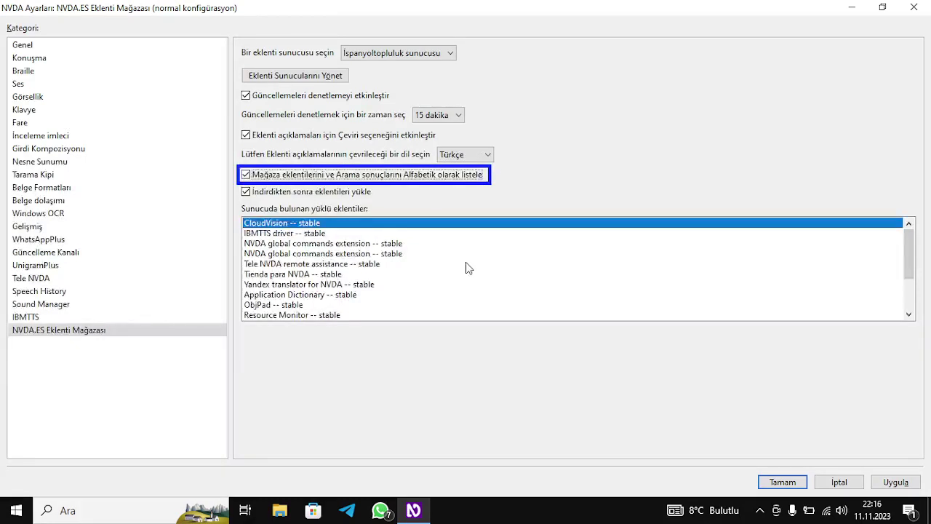
{"action": "key", "text": "Tab"}
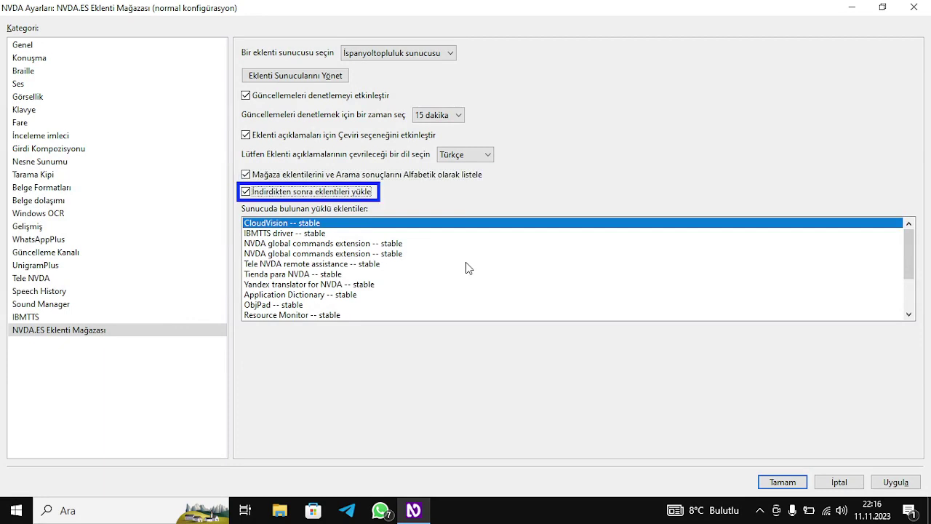
{"action": "key", "text": "shift+Tab"}
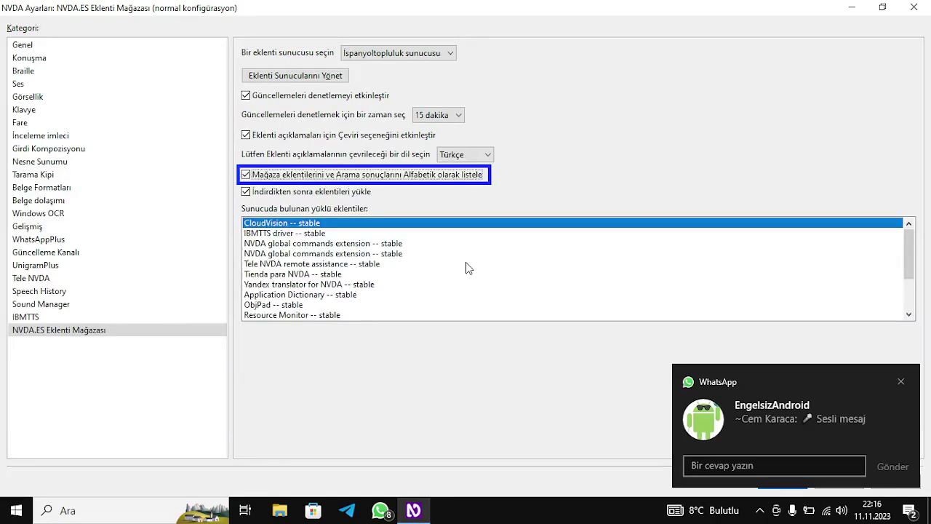
{"action": "key", "text": "Tab"}
{"action": "key", "text": "shift+Tab"}
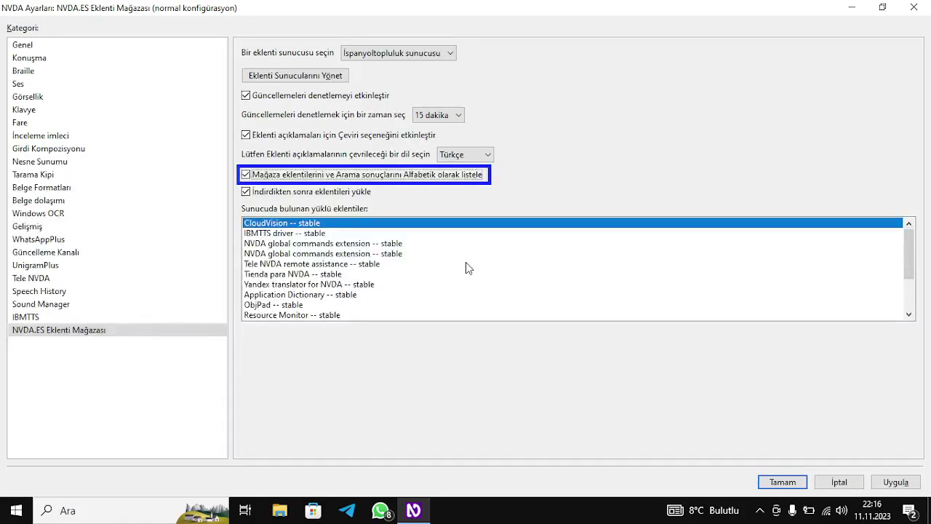
{"action": "key", "text": "Tab"}
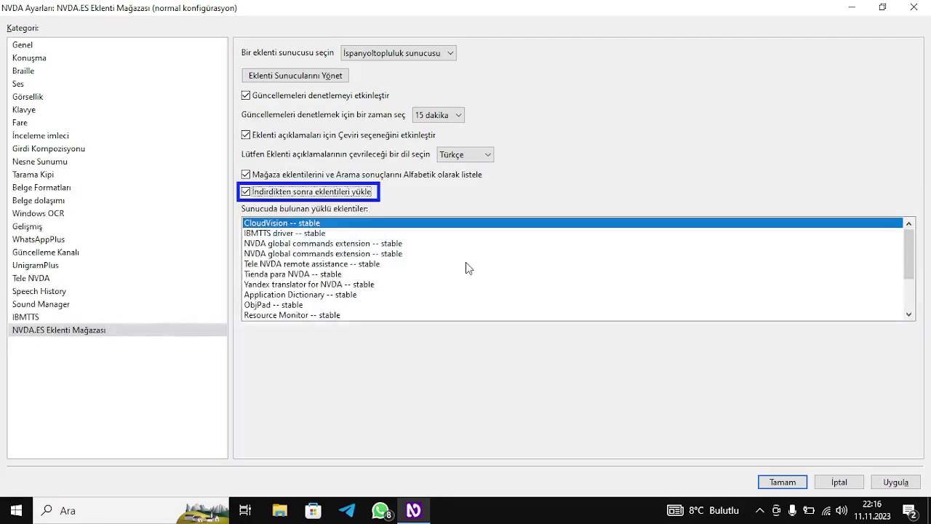
Look through the installed add-ons found on the server, from CloudVision to Application Dictionary, and close the settings
{"action": "key", "text": "Tab"}
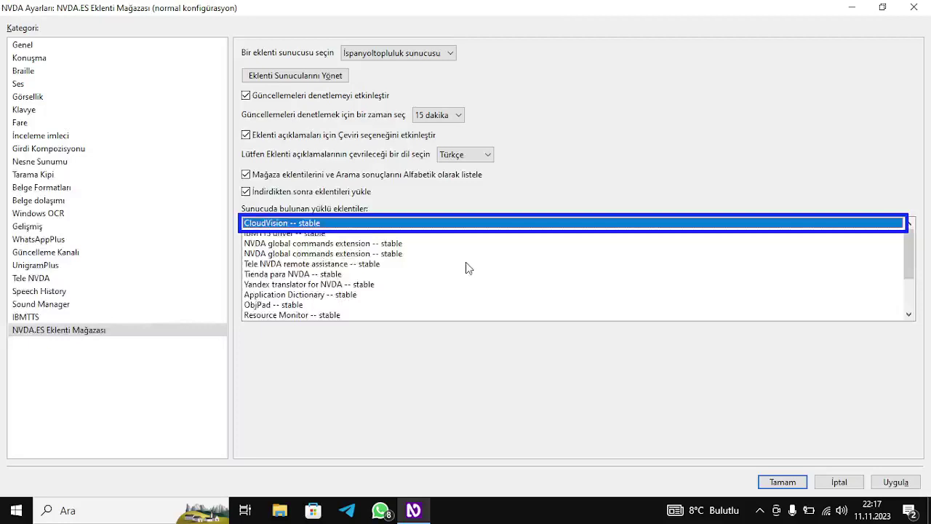
{"action": "key", "text": "Down"}
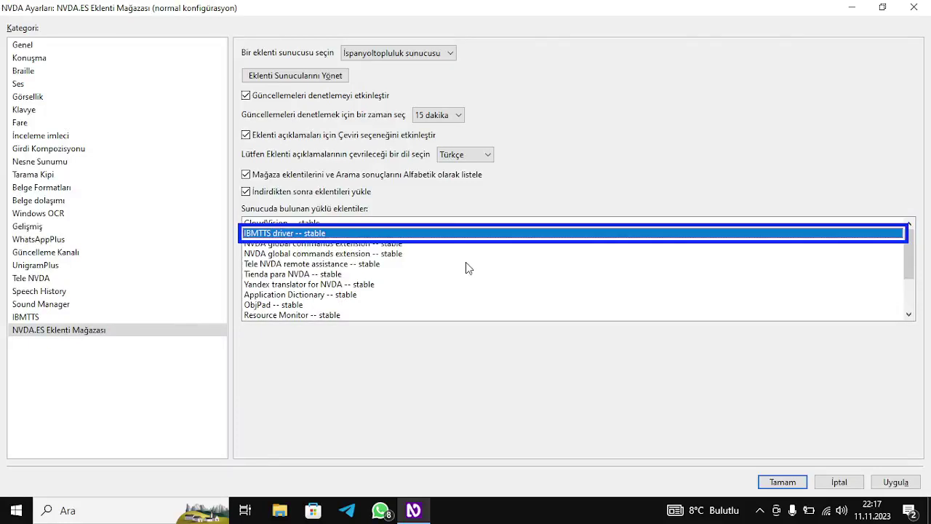
{"action": "key", "text": "Down"}
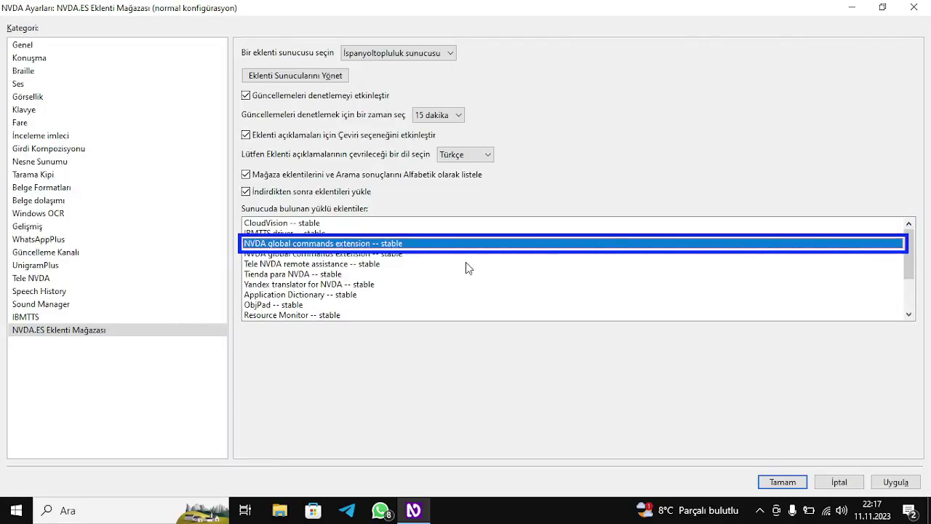
{"action": "key", "text": "Down"}
{"action": "key", "text": "Down"}
{"action": "key", "text": "Down"}
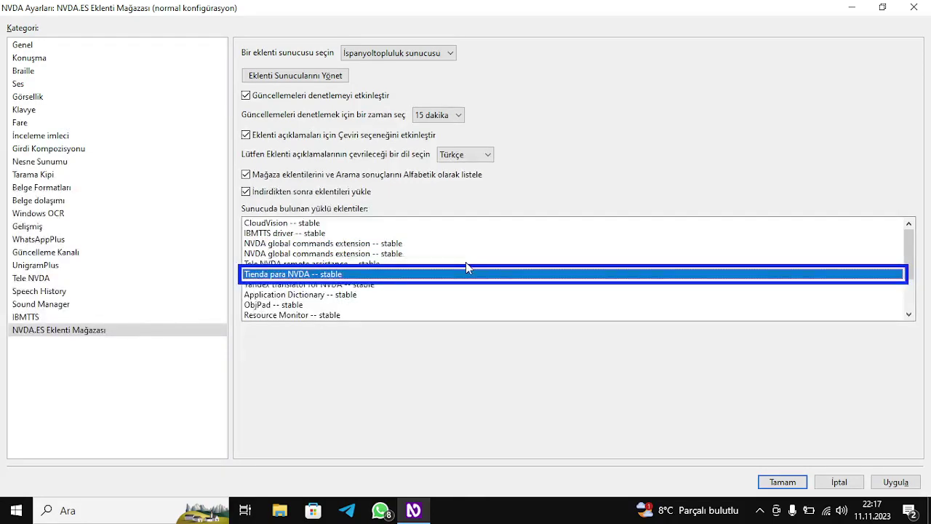
{"action": "key", "text": "Down"}
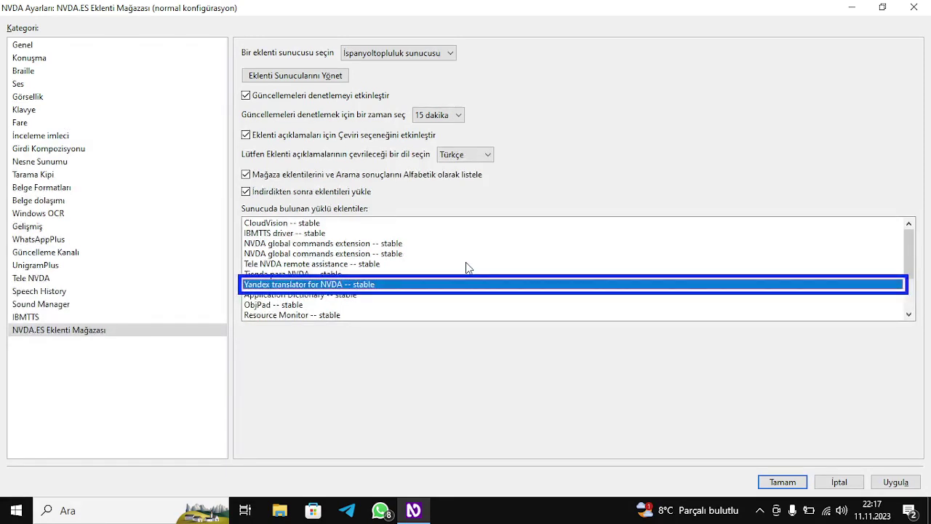
{"action": "key", "text": "Down"}
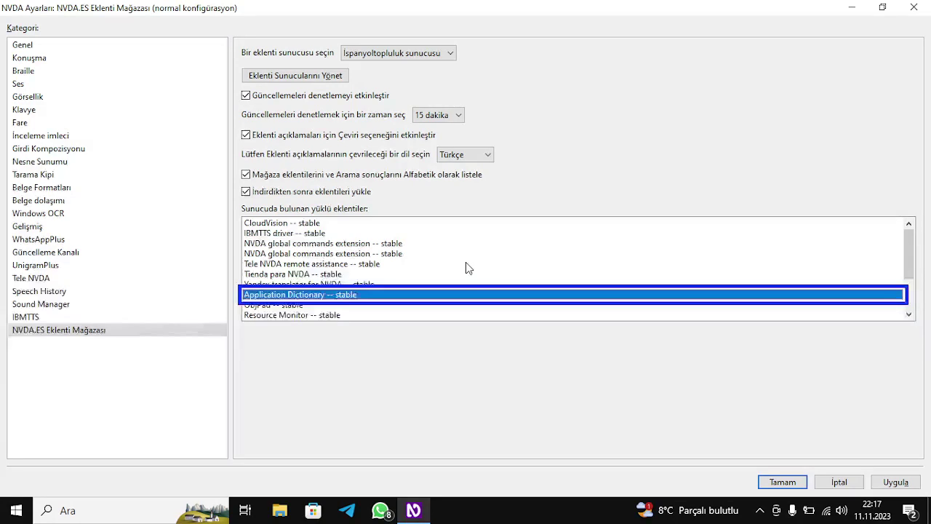
{"action": "key", "text": "Tab"}
{"action": "key", "text": "Return"}
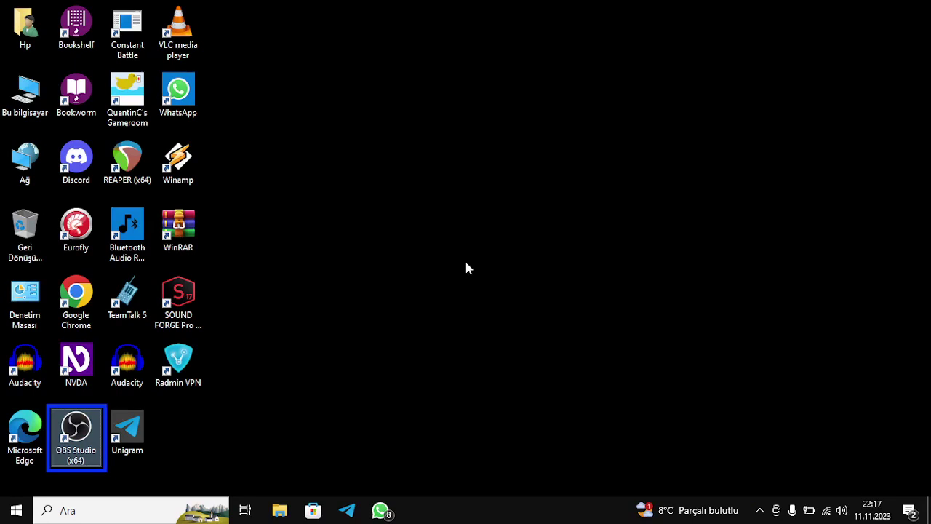
Check for add-on updates through the NVDA.ES Eklenti Mağazası and dismiss the result message
{"action": "key", "text": "Insert+n"}
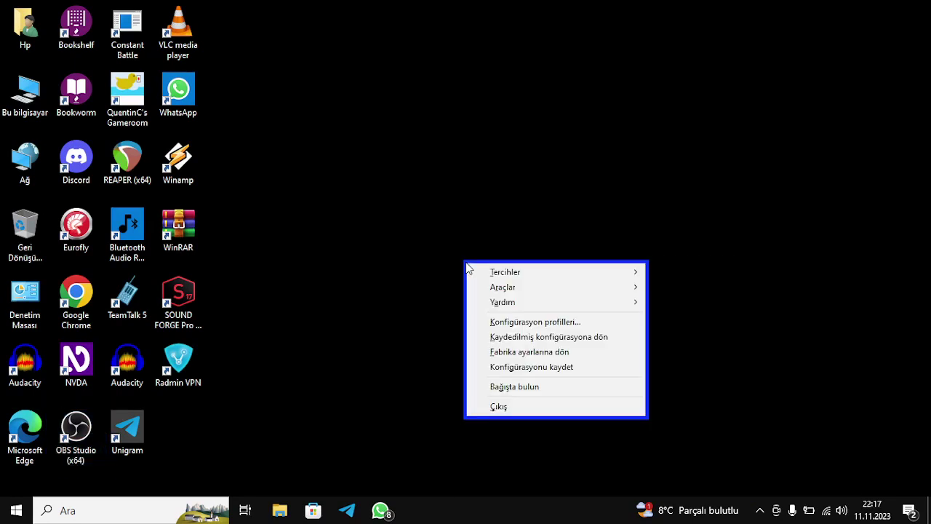
{"action": "key", "text": "Down"}
{"action": "key", "text": "Down"}
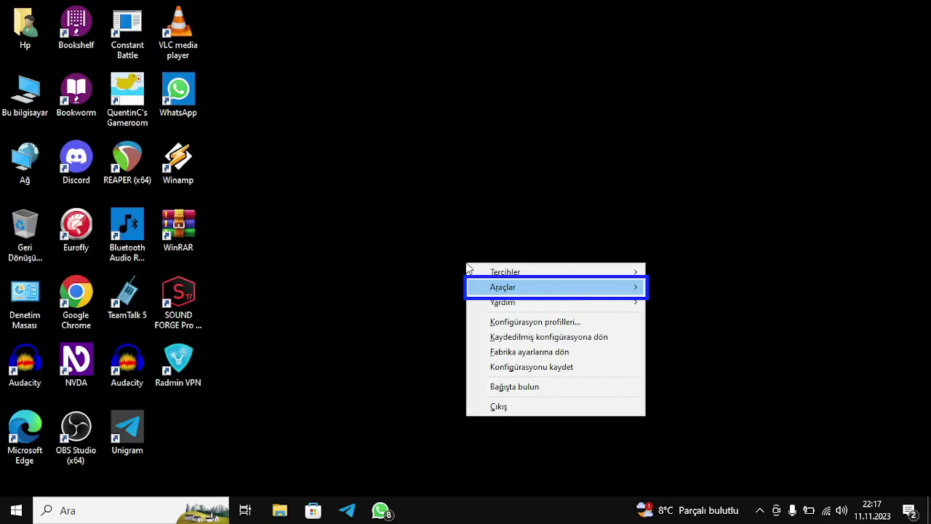
{"action": "key", "text": "Right"}
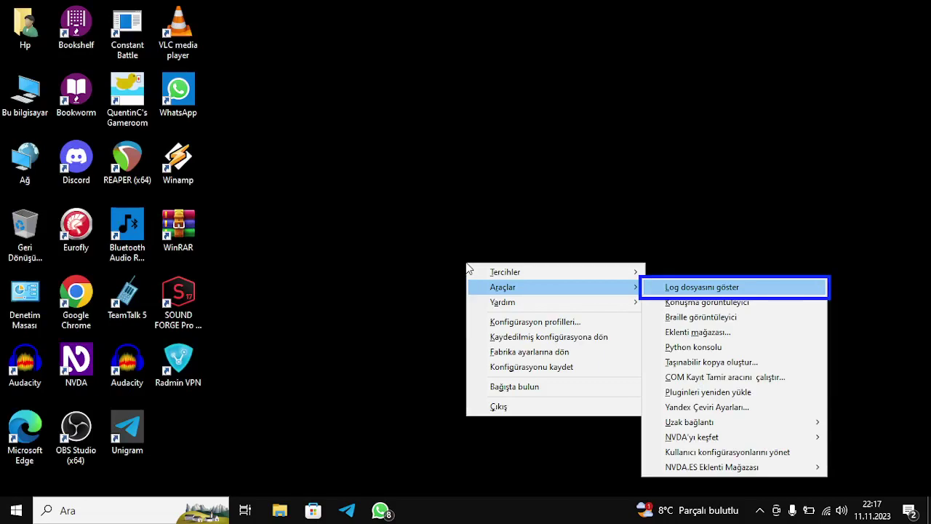
{"action": "key", "text": "Up"}
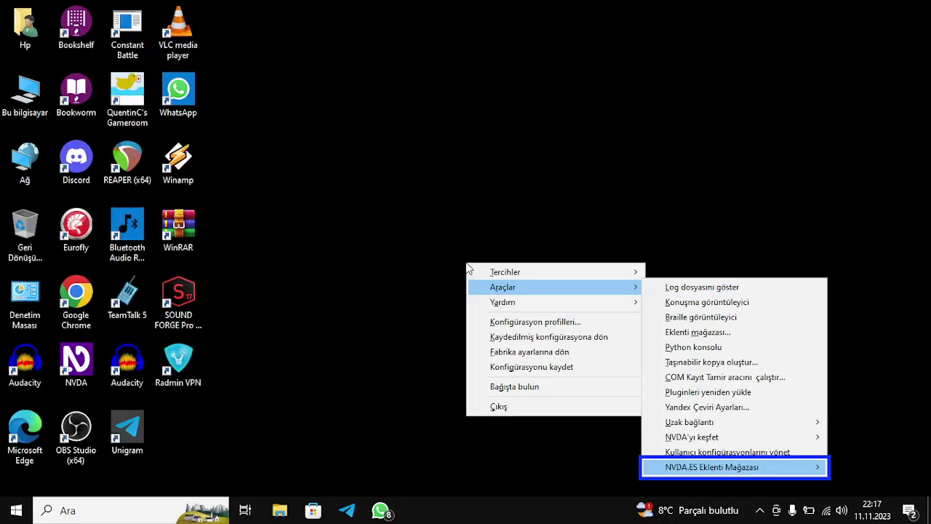
{"action": "key", "text": "Right"}
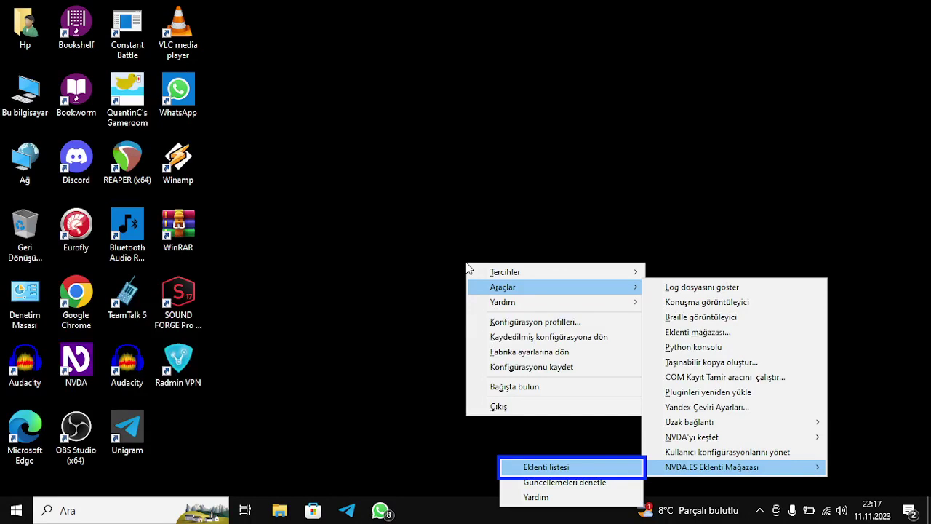
{"action": "key", "text": "Down"}
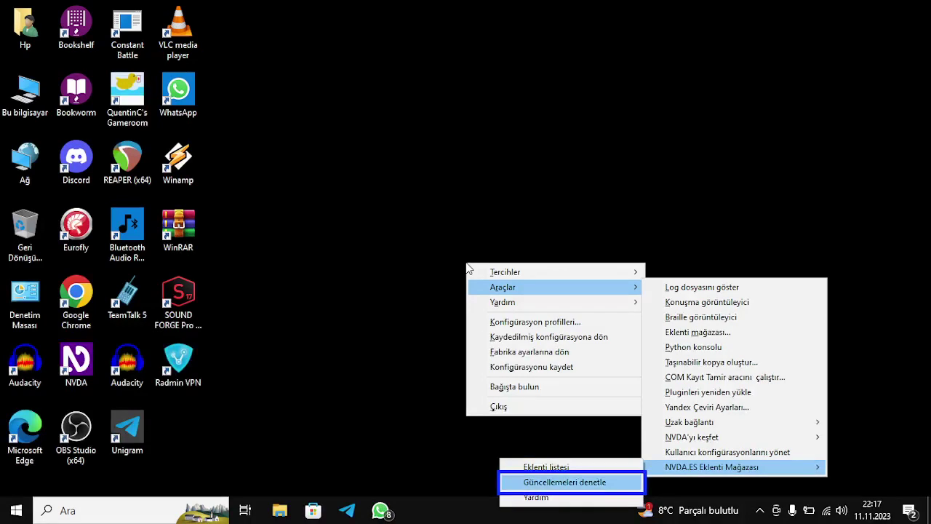
{"action": "key", "text": "Return"}
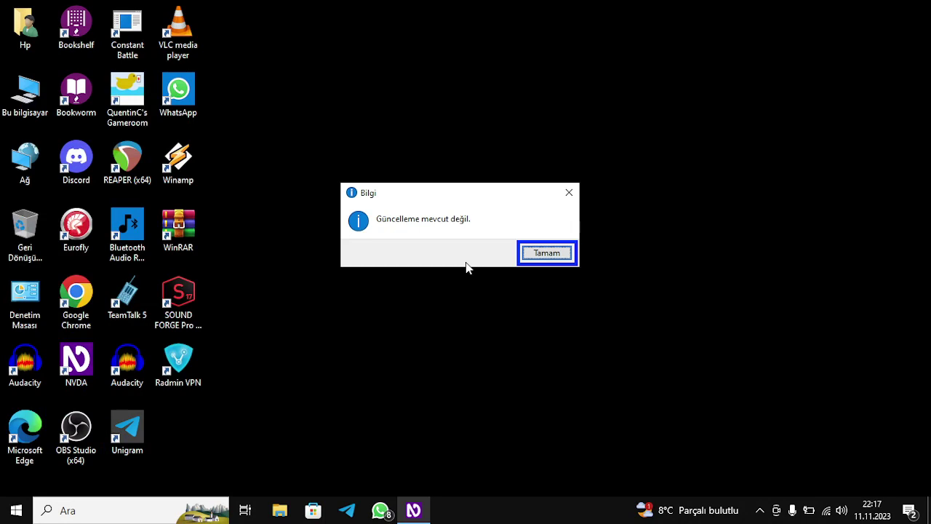
{"action": "key", "text": "Return"}
Open the add-on list (Eklenti listesi) of the NVDA.ES Eklenti Mağazası
{"action": "key", "text": "insert+n"}
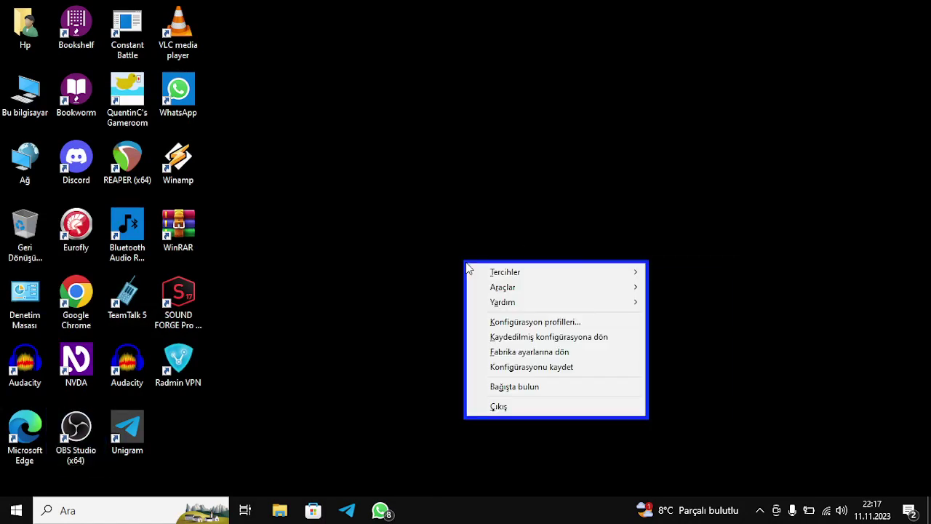
{"action": "key", "text": "Down"}
{"action": "key", "text": "Right"}
{"action": "key", "text": "Up"}
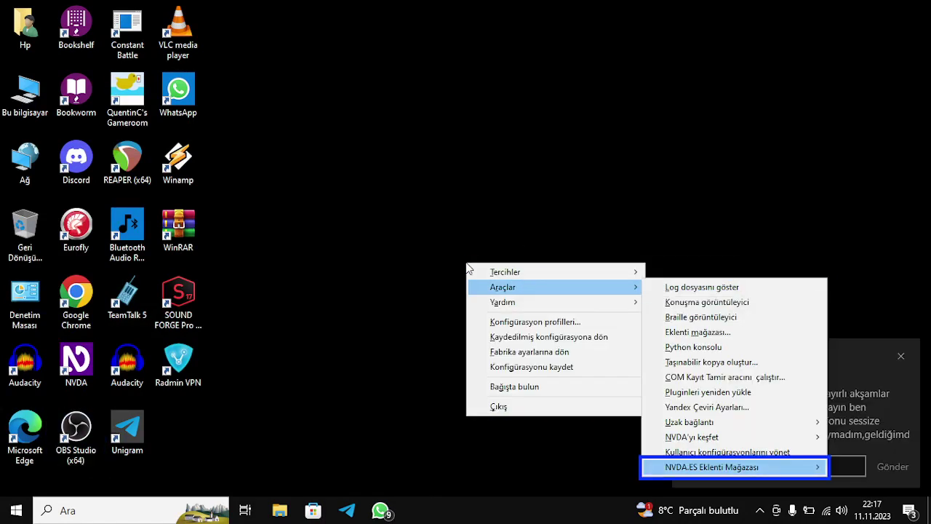
{"action": "key", "text": "Right"}
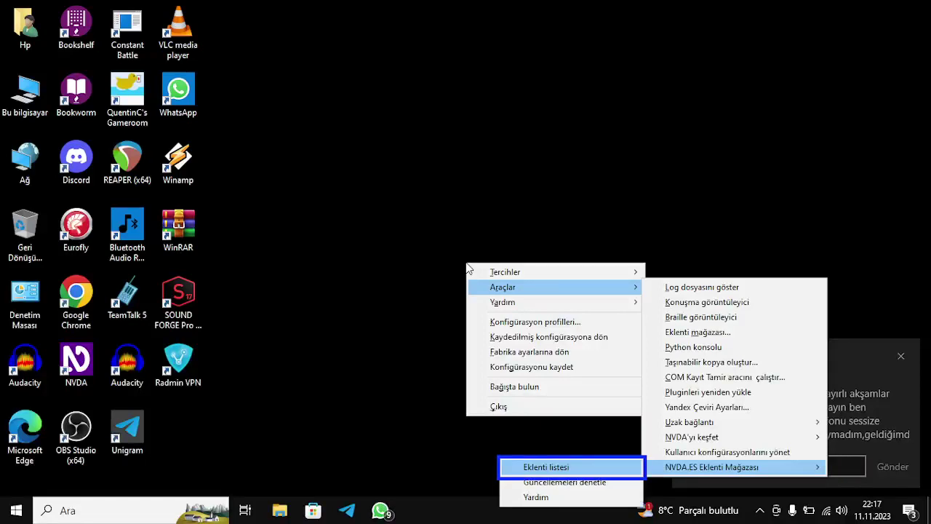
{"action": "key", "text": "Down"}
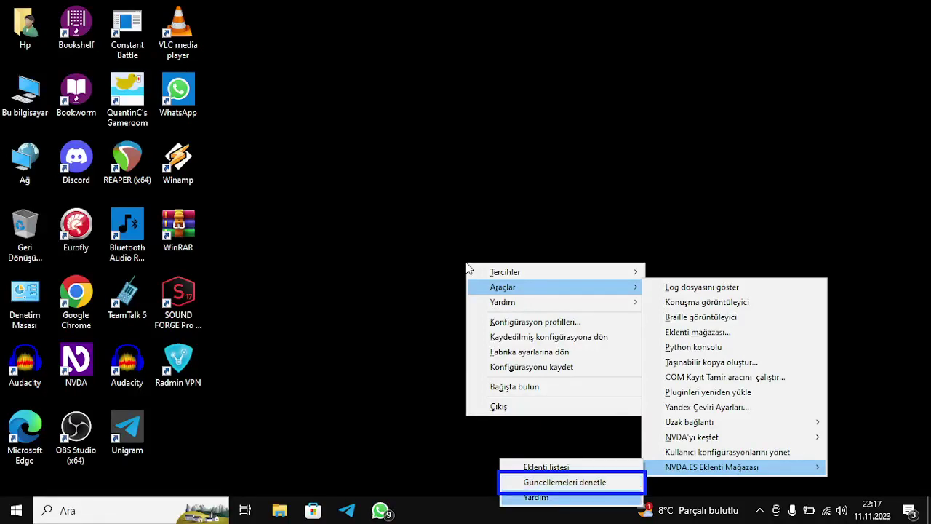
{"action": "key", "text": "Down"}
{"action": "key", "text": "Down"}
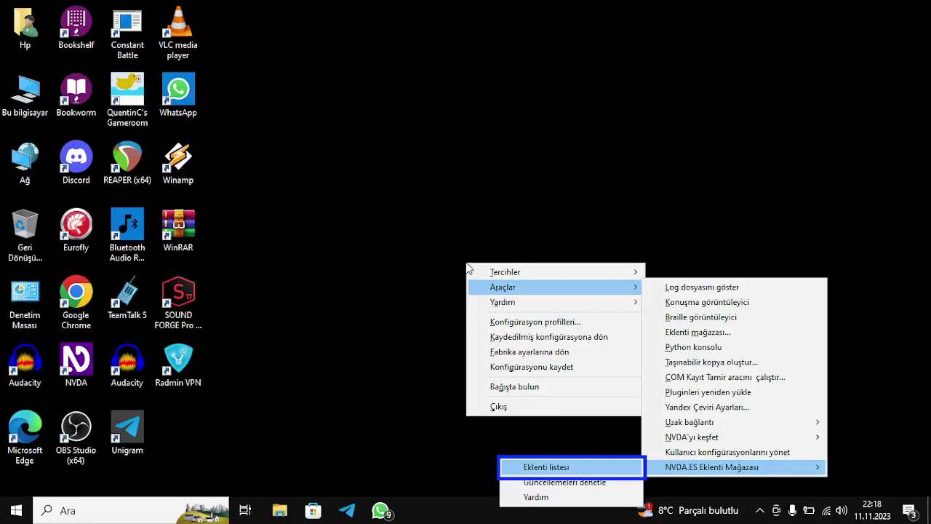
{"action": "key", "text": "Return"}
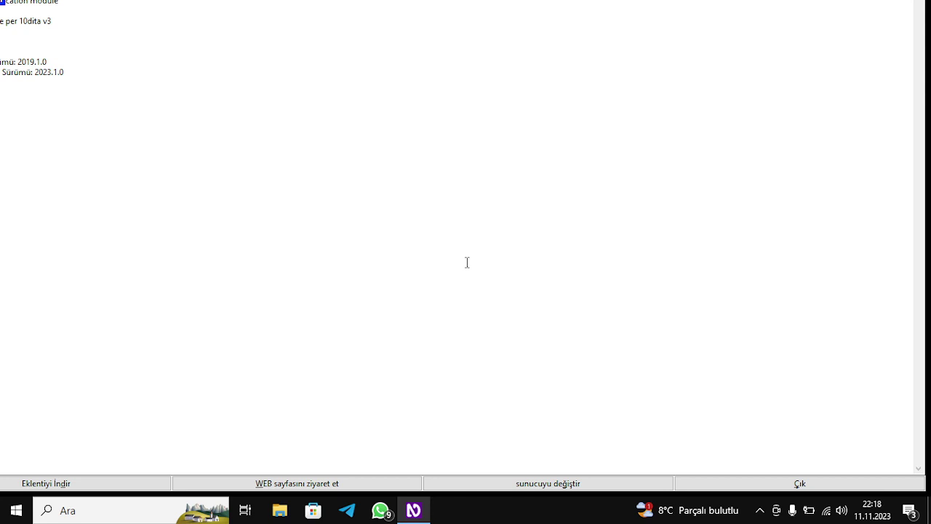
Switch the NVDA speech synthesizer to IBMTTS while the add-on list is open
{"action": "key", "text": "Down"}
{"action": "key", "text": "Up"}
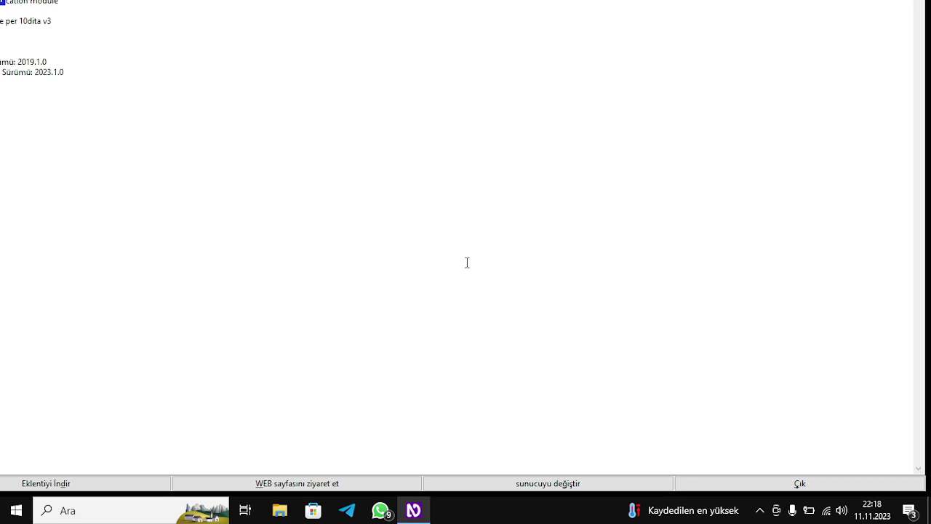
{"action": "key", "text": "ctrl+Insert+s"}
{"action": "key", "text": "Up"}
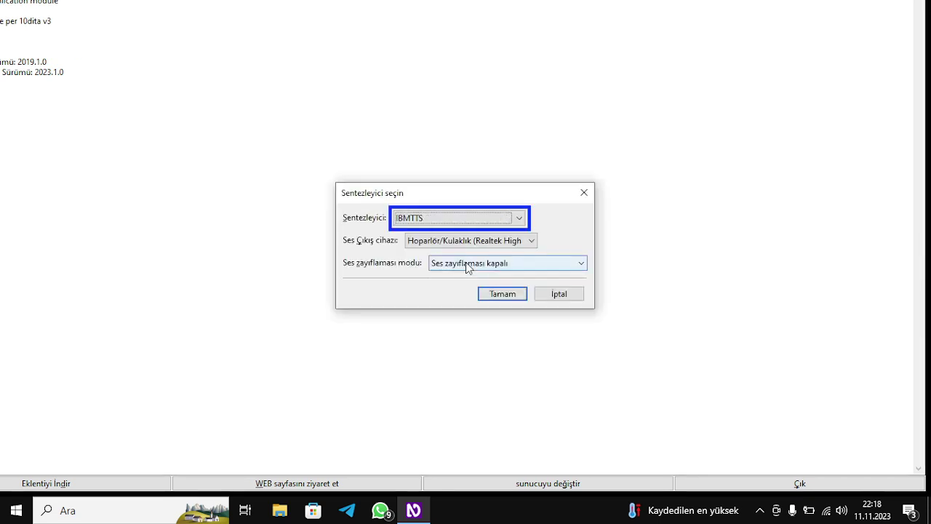
{"action": "key", "text": "Return"}
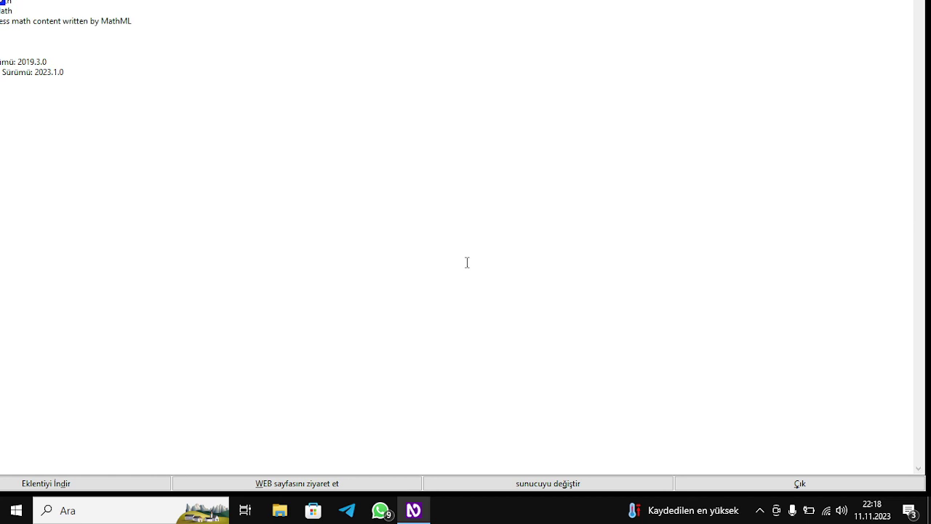
Show the Mush Client add-on's description, and set the speech synthesizer to IBMTTS again
{"action": "key", "text": "Down"}
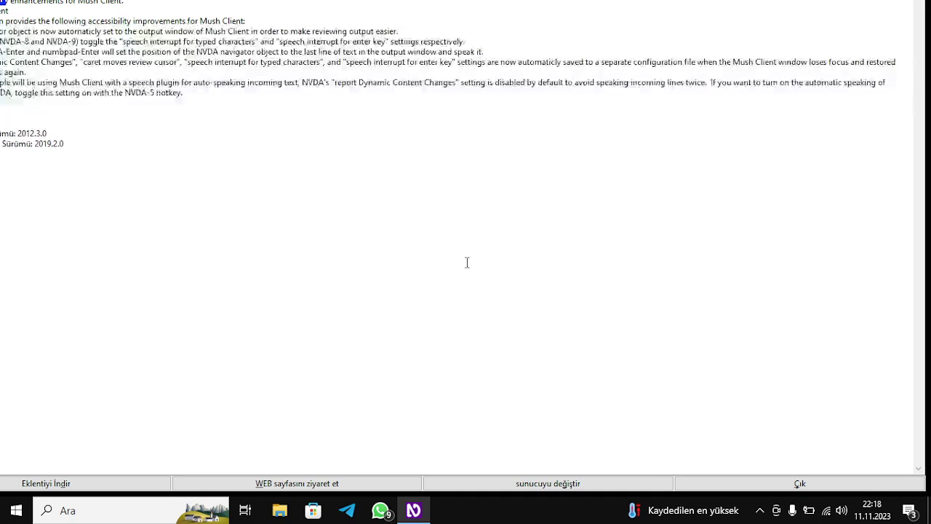
{"action": "key", "text": "ctrl+Insert+s"}
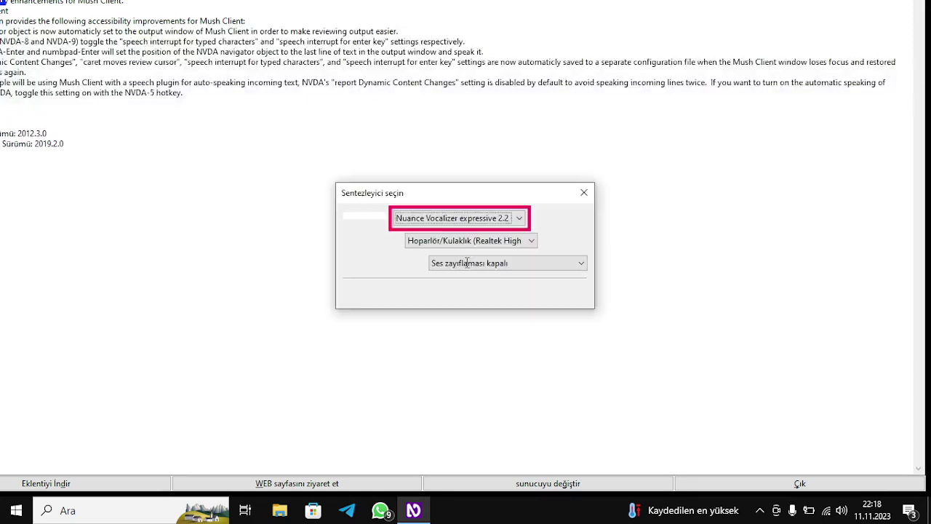
{"action": "key", "text": "Down"}
{"action": "key", "text": "Down"}
{"action": "key", "text": "i"}
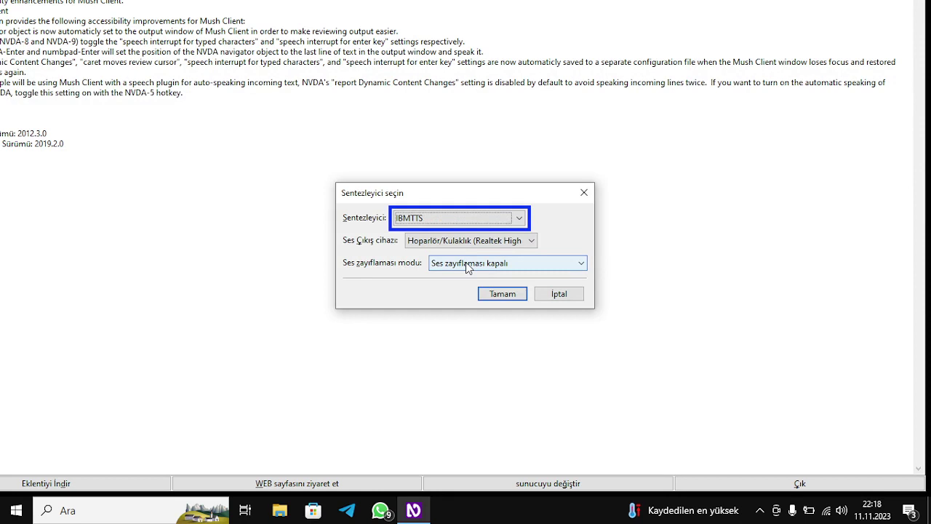
{"action": "key", "text": "Return"}
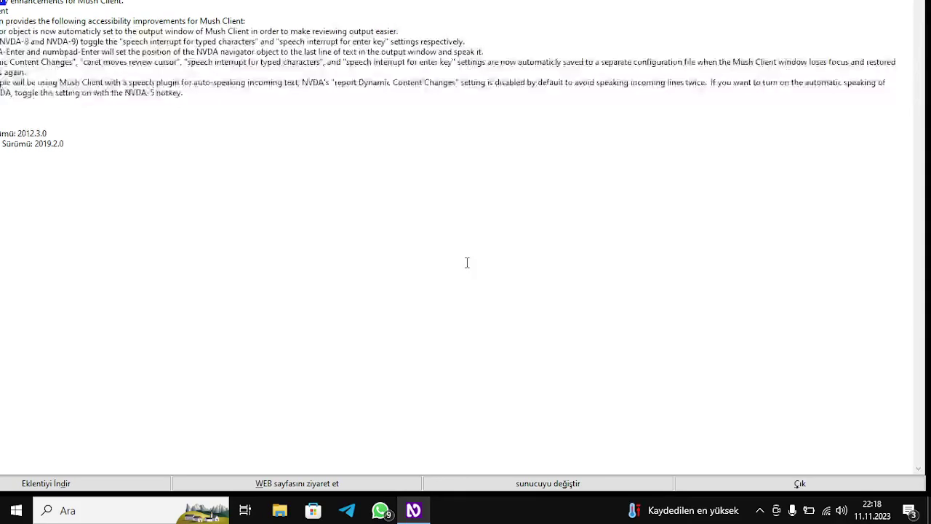
Change the speech synthesizer to the one listed directly after eSpeak NG
{"action": "key", "text": "ctrl+Insert+s"}
{"action": "key", "text": "Down"}
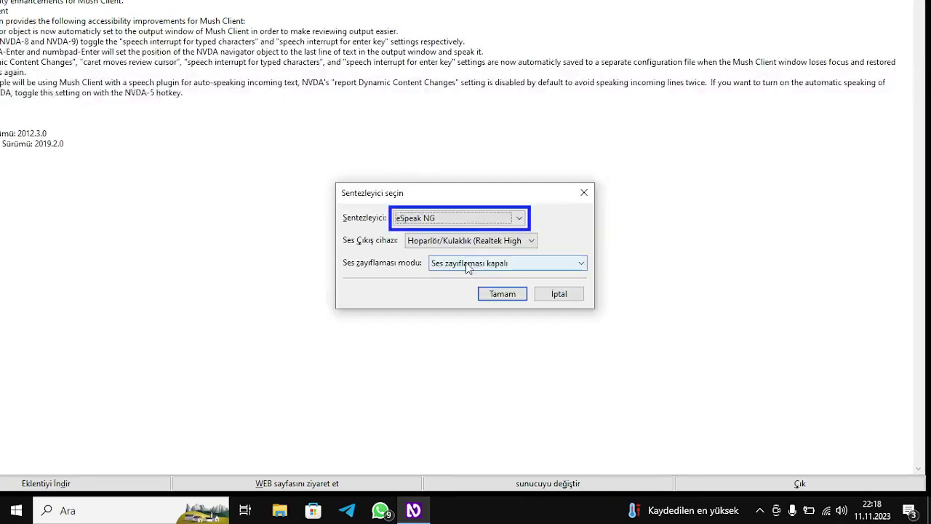
{"action": "key", "text": "Down"}
{"action": "key", "text": "Return"}
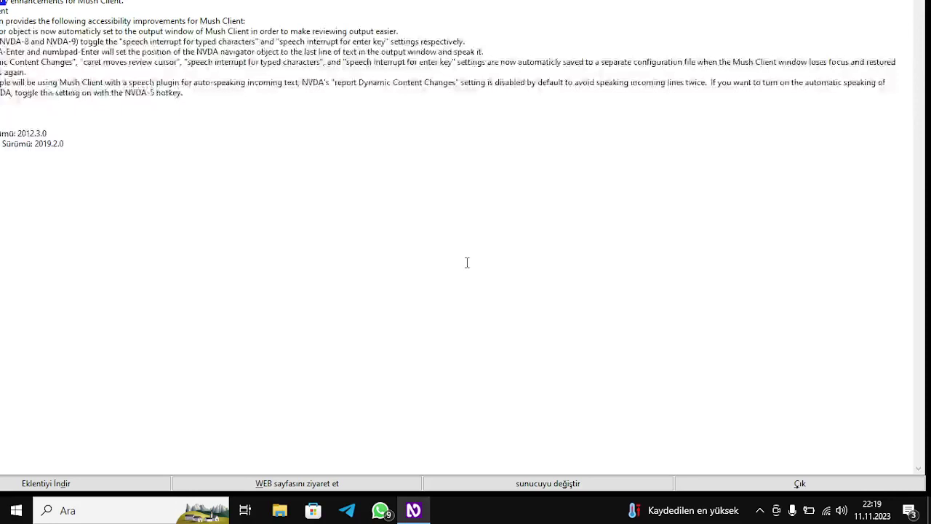
Look through the available add-ons from the accessible agenda and character information to the Code Factory voices
{"action": "key", "text": "Down"}
{"action": "key", "text": "Down"}
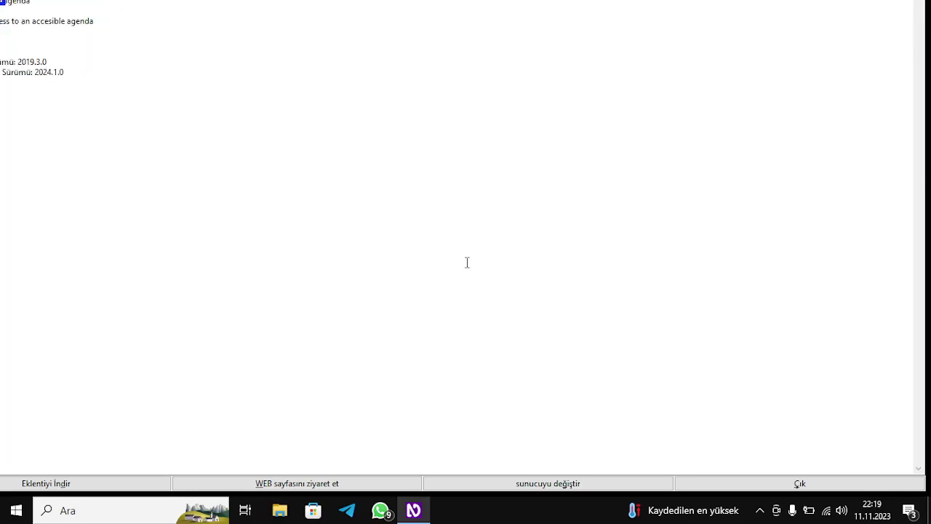
{"action": "key", "text": "Down"}
{"action": "key", "text": "Down"}
{"action": "key", "text": "Down"}
{"action": "key", "text": "Down"}
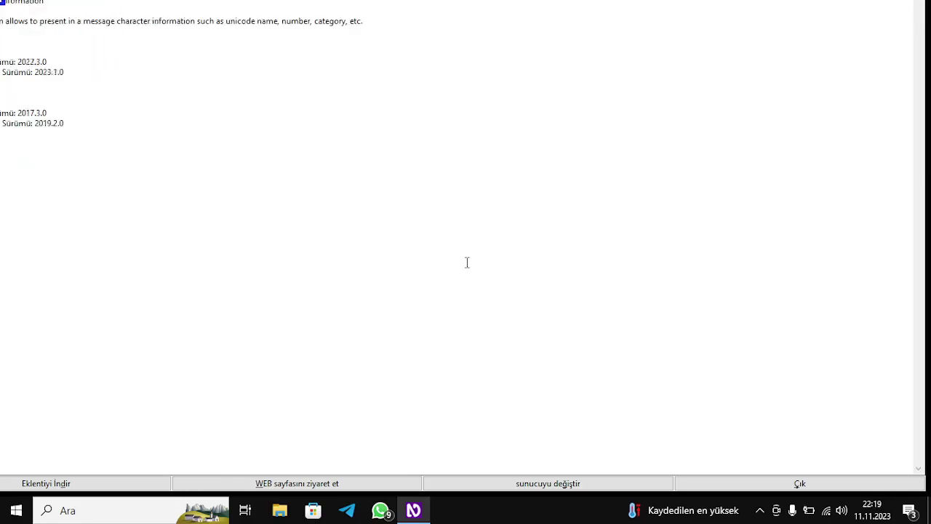
{"action": "key", "text": "Down"}
{"action": "key", "text": "Down"}
{"action": "key", "text": "Down"}
{"action": "key", "text": "Down"}
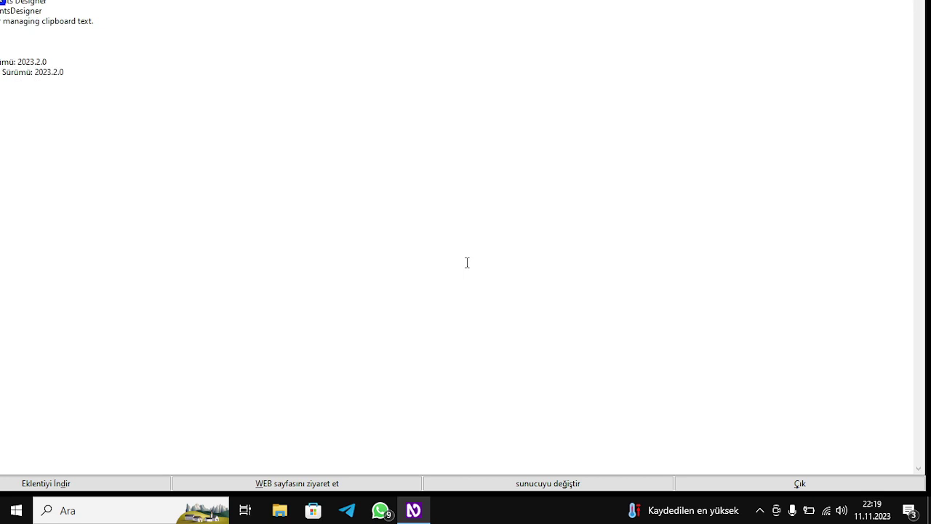
{"action": "key", "text": "Down"}
{"action": "key", "text": "Down"}
{"action": "key", "text": "Down"}
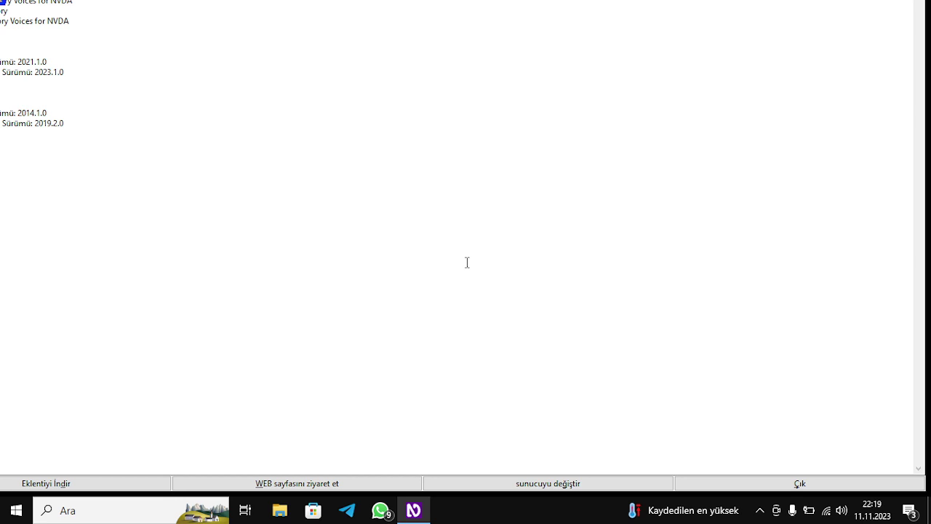
Look through the available add-ons from CommandHelper through the dictionaries add-on to the Dropbox add-on
{"action": "key", "text": "Down"}
{"action": "key", "text": "Down"}
{"action": "key", "text": "Down"}
{"action": "key", "text": "Down"}
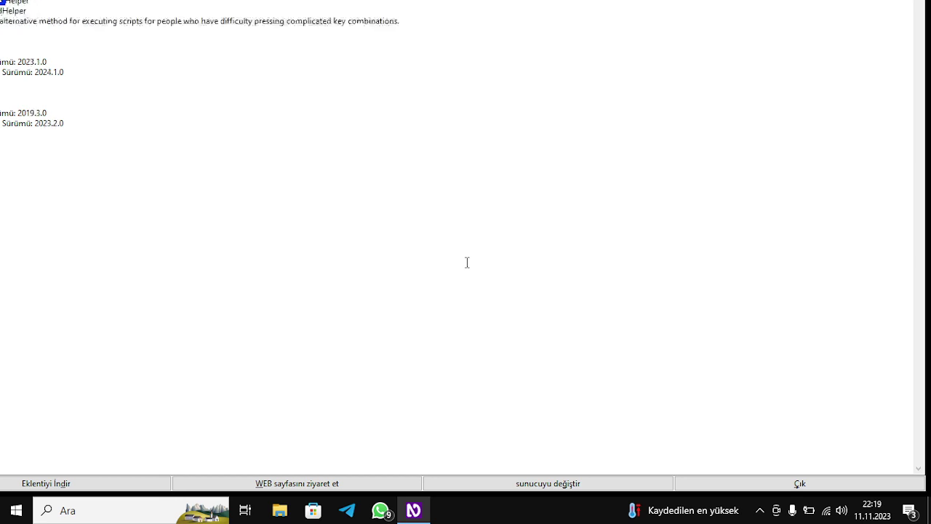
{"action": "key", "text": "Down"}
{"action": "key", "text": "Down"}
{"action": "key", "text": "Down"}
{"action": "key", "text": "Down"}
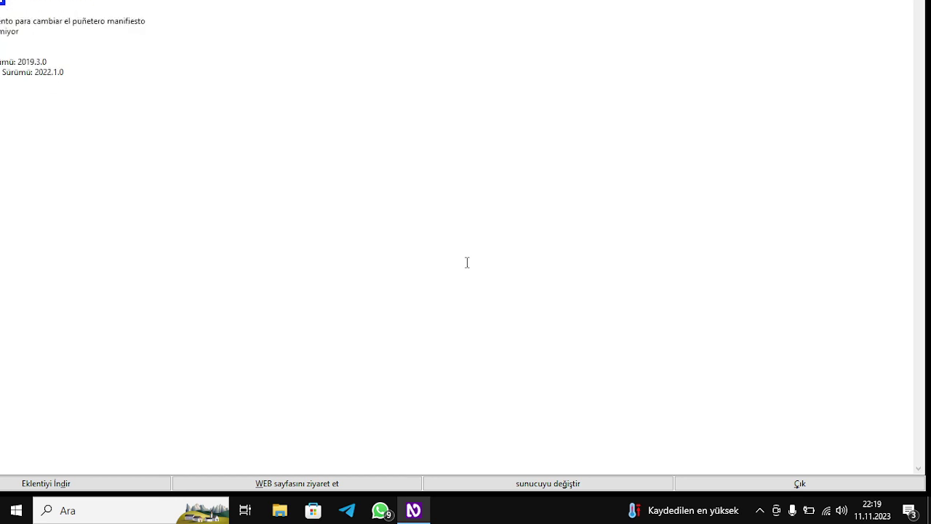
{"action": "key", "text": "Down"}
{"action": "key", "text": "Down"}
{"action": "key", "text": "Down"}
{"action": "key", "text": "Down"}
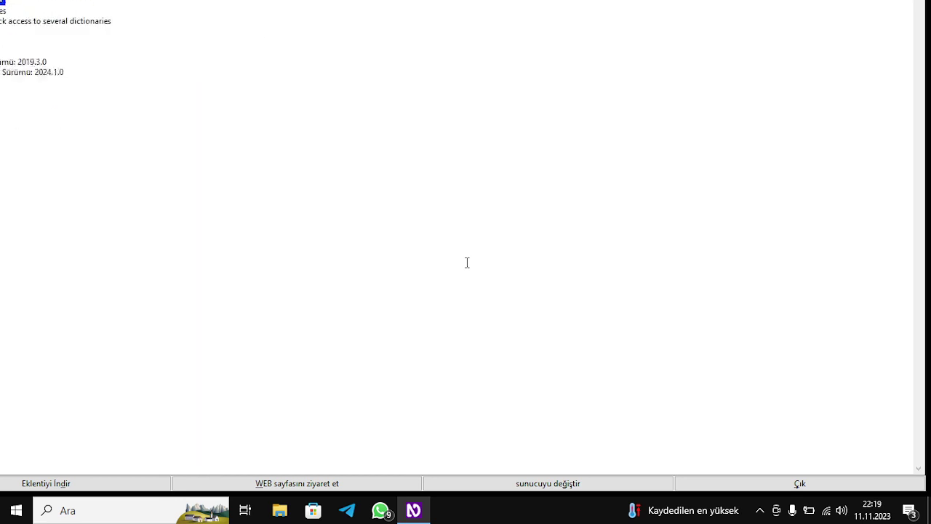
{"action": "key", "text": "Down"}
{"action": "key", "text": "Down"}
{"action": "key", "text": "Down"}
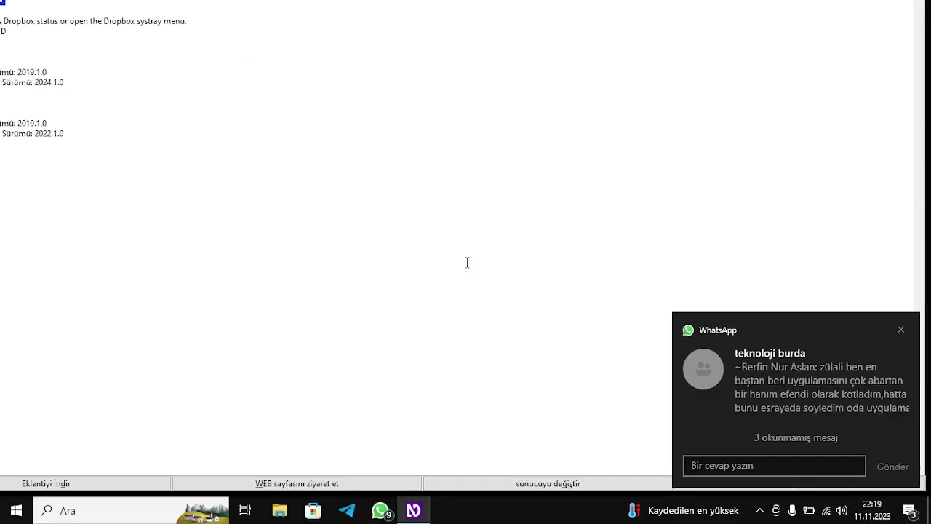
Review the Dropbox add-on's description field and its download option (Eklentiyi İndir)
{"action": "key", "text": "Tab"}
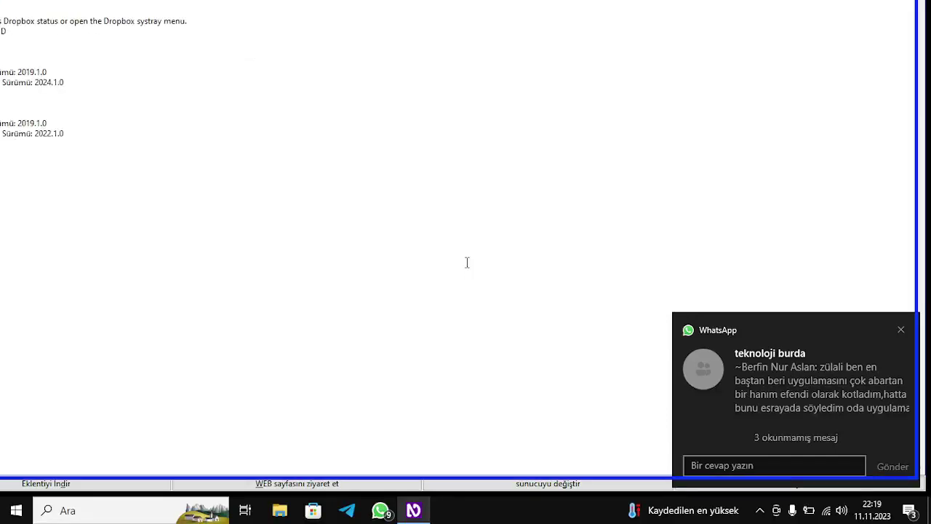
{"action": "key", "text": "Tab"}
{"action": "key", "text": "shift+Tab"}
{"action": "key", "text": "Tab"}
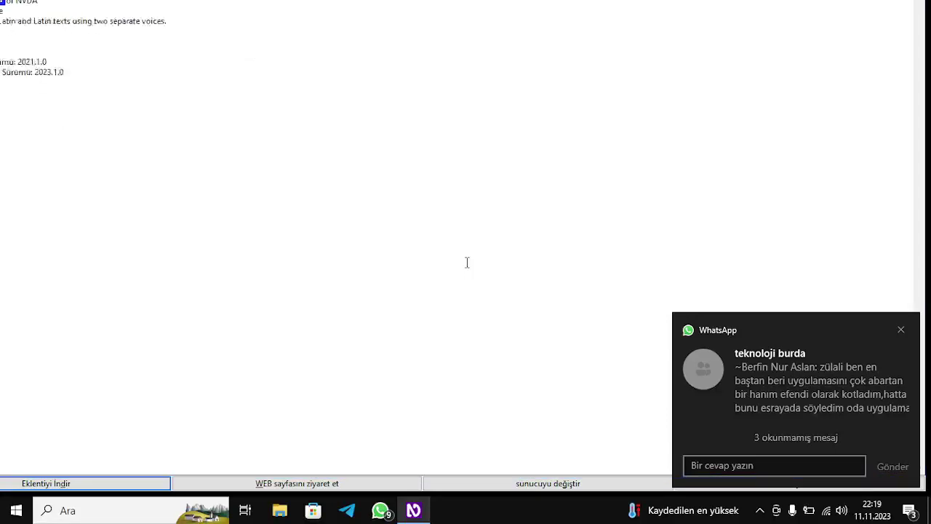
Look through the available add-ons from the two-voice reader through emoticons, the find dialog and tones add-ons
{"action": "key", "text": "Down"}
{"action": "key", "text": "Down"}
{"action": "key", "text": "Down"}
{"action": "key", "text": "Down"}
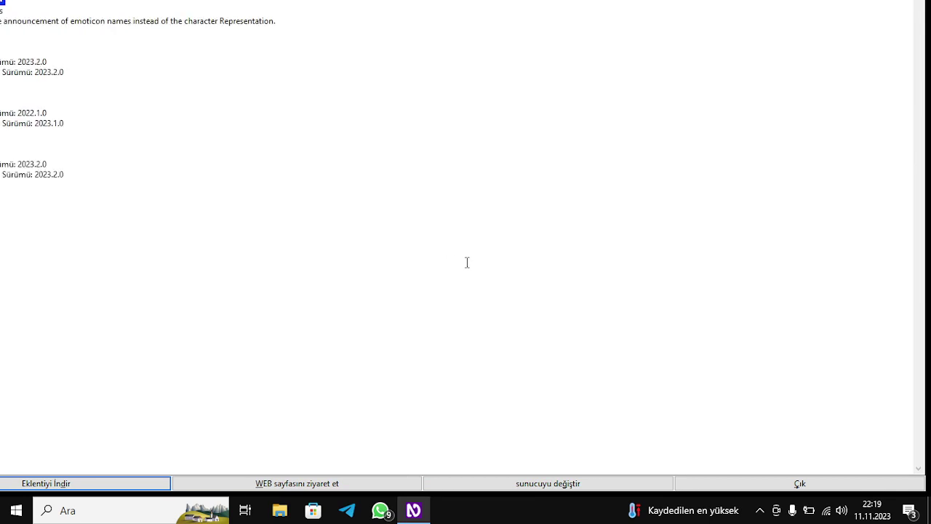
{"action": "key", "text": "Down"}
{"action": "key", "text": "Down"}
{"action": "key", "text": "Down"}
{"action": "key", "text": "Down"}
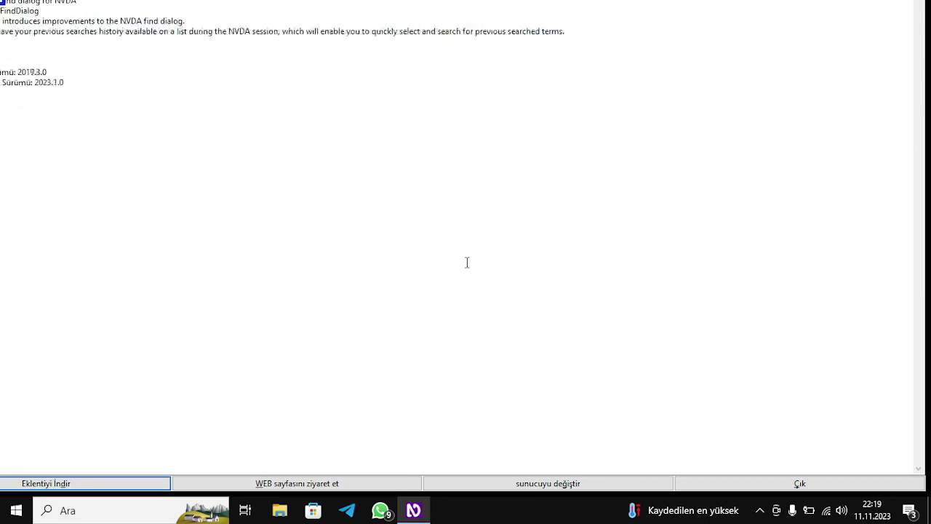
{"action": "key", "text": "Down"}
{"action": "key", "text": "Down"}
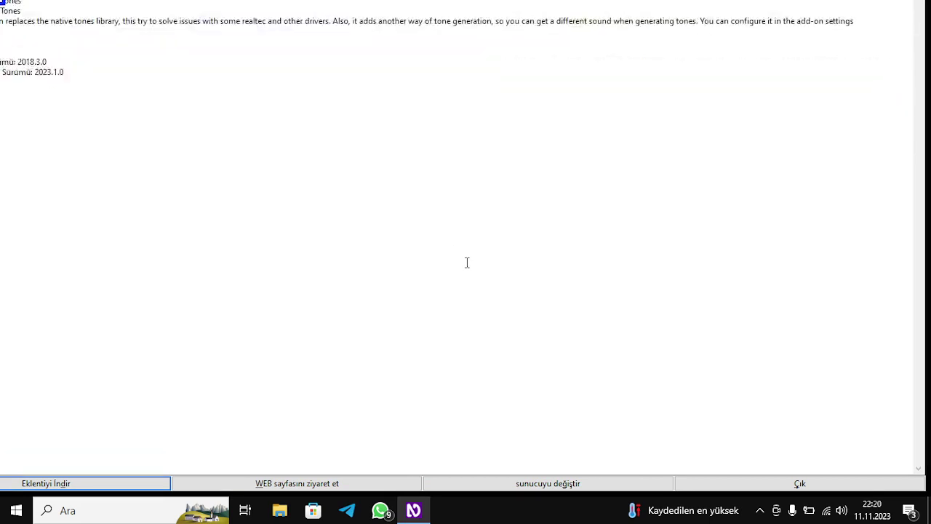
{"action": "key", "text": "Down"}
{"action": "key", "text": "Down"}
{"action": "key", "text": "Down"}
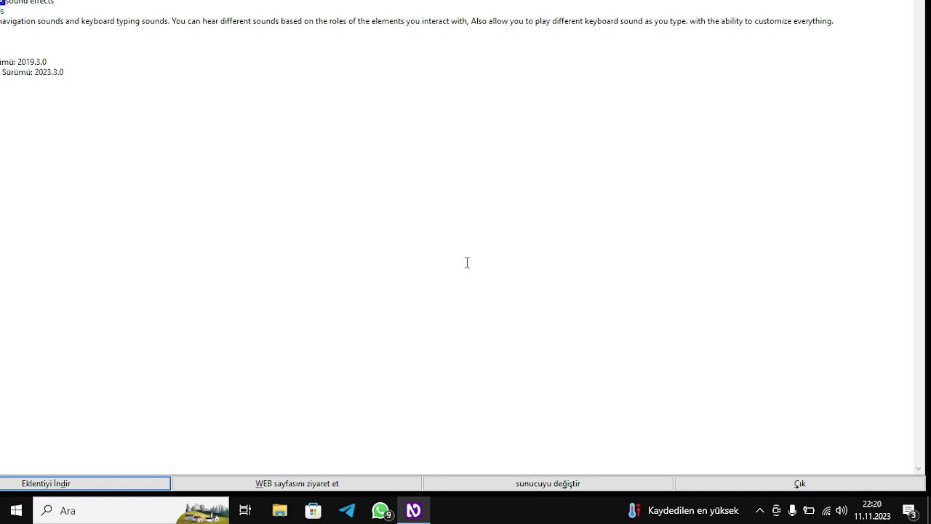
Look through the available add-ons from navigation sound effects past Notepad++ accessibility and the numpad mode to the Chinese Community Update Mirror
{"action": "key", "text": "Down"}
{"action": "key", "text": "Down"}
{"action": "key", "text": "Down"}
{"action": "key", "text": "Down"}
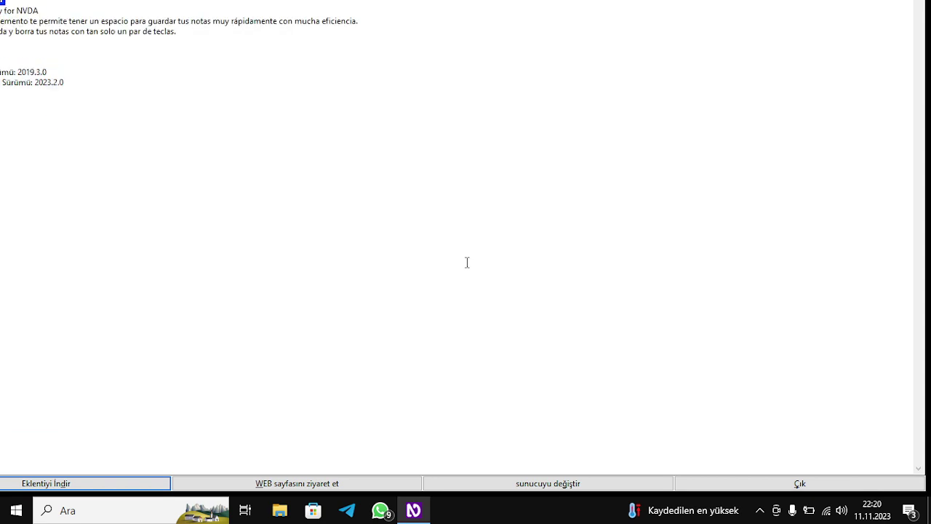
{"action": "key", "text": "Down"}
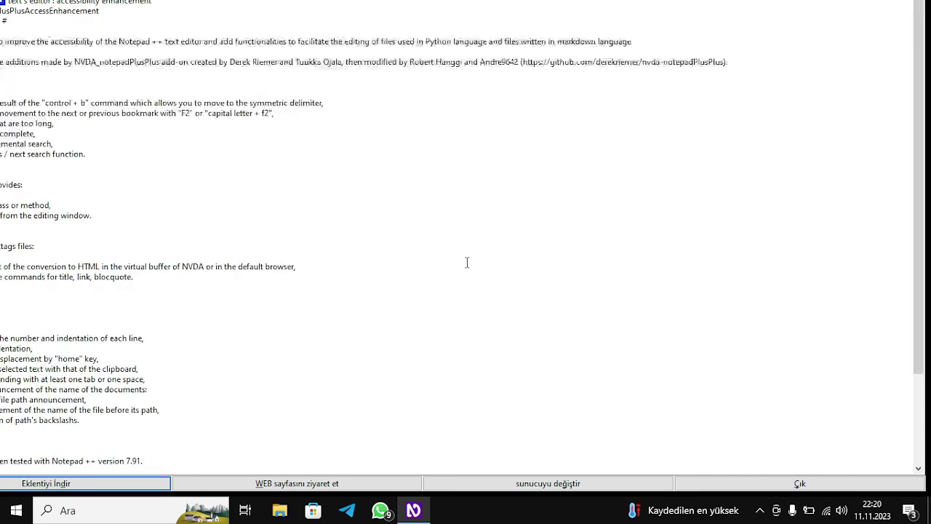
{"action": "key", "text": "Down"}
{"action": "key", "text": "Down"}
{"action": "key", "text": "Down"}
{"action": "key", "text": "Down"}
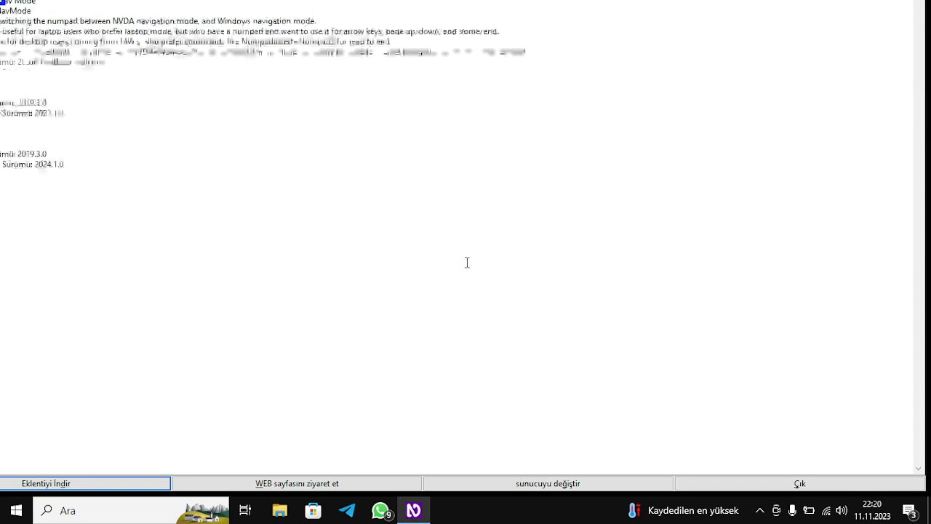
{"action": "key", "text": "Down"}
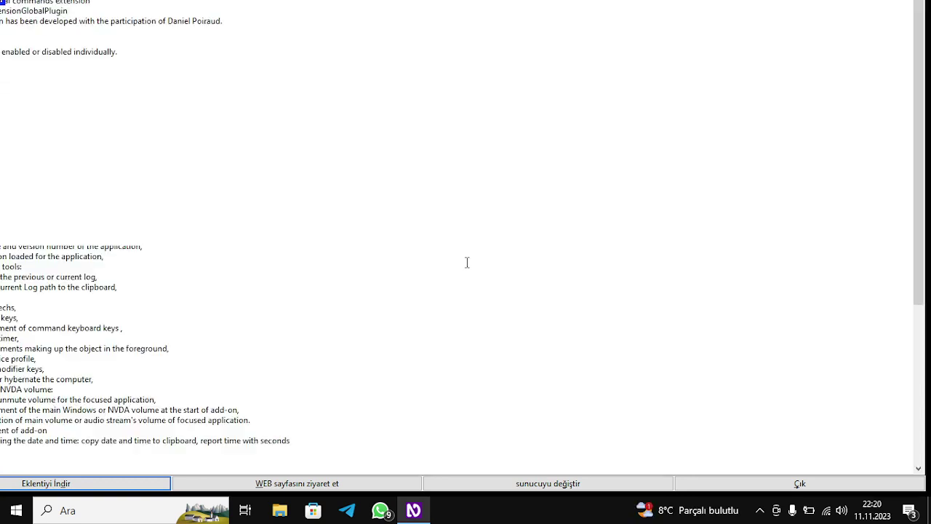
{"action": "key", "text": "Down"}
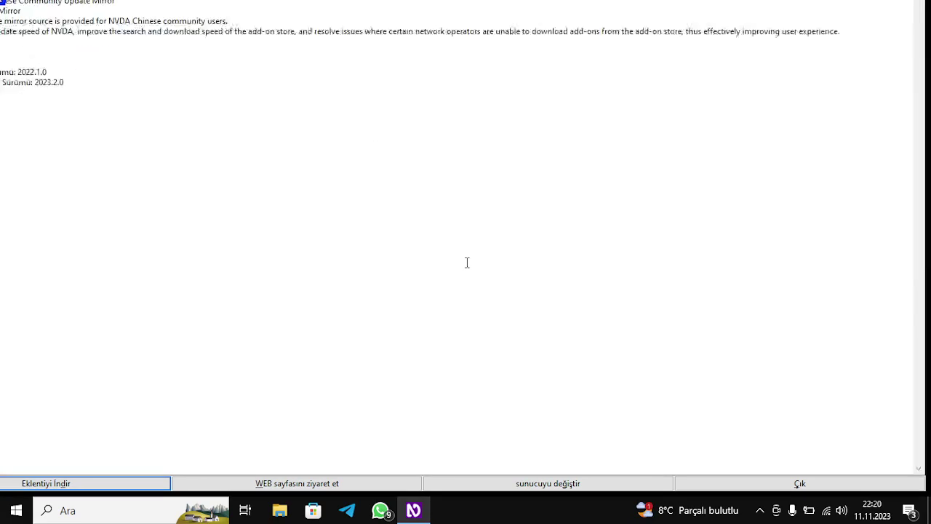
Look through the available add-ons from the Chinese Community Update Mirror past the speech recorder and delayed NVDA key mode to the object location tones
{"action": "key", "text": "Down"}
{"action": "key", "text": "Down"}
{"action": "key", "text": "Down"}
{"action": "key", "text": "Down"}
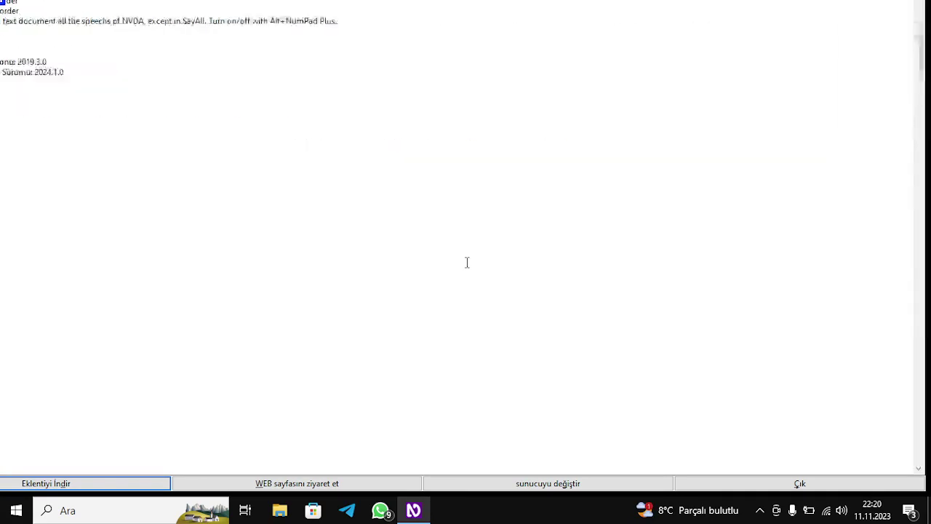
{"action": "key", "text": "Down"}
{"action": "key", "text": "Down"}
{"action": "key", "text": "Down"}
{"action": "key", "text": "Down"}
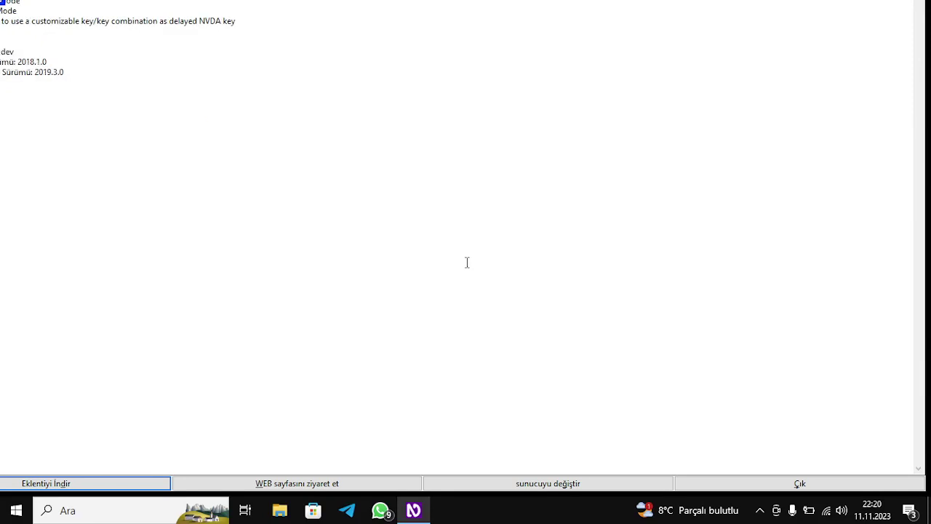
{"action": "key", "text": "Down"}
{"action": "key", "text": "Down"}
{"action": "key", "text": "Down"}
{"action": "key", "text": "Down"}
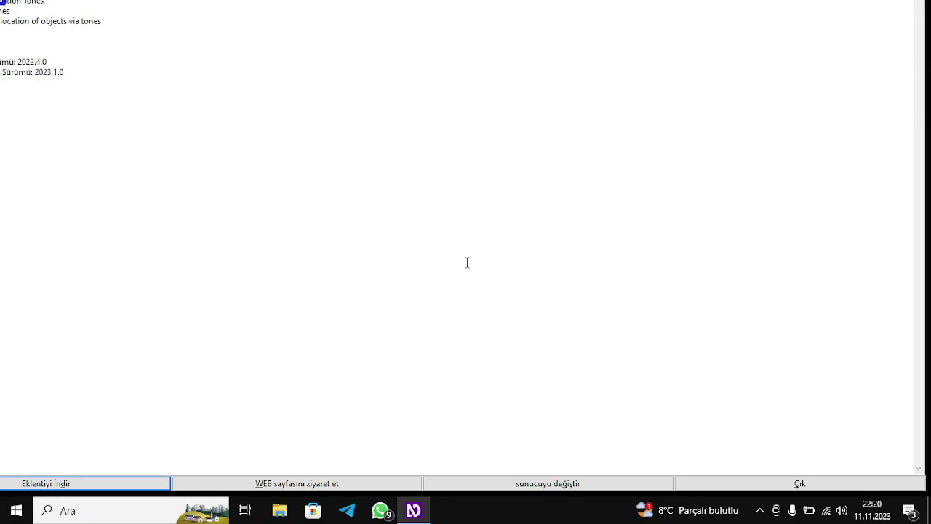
Look through the available add-ons from the product name and version add-on past the timer and stopwatch to the sound splitter
{"action": "key", "text": "Down"}
{"action": "key", "text": "Down"}
{"action": "key", "text": "Down"}
{"action": "key", "text": "Down"}
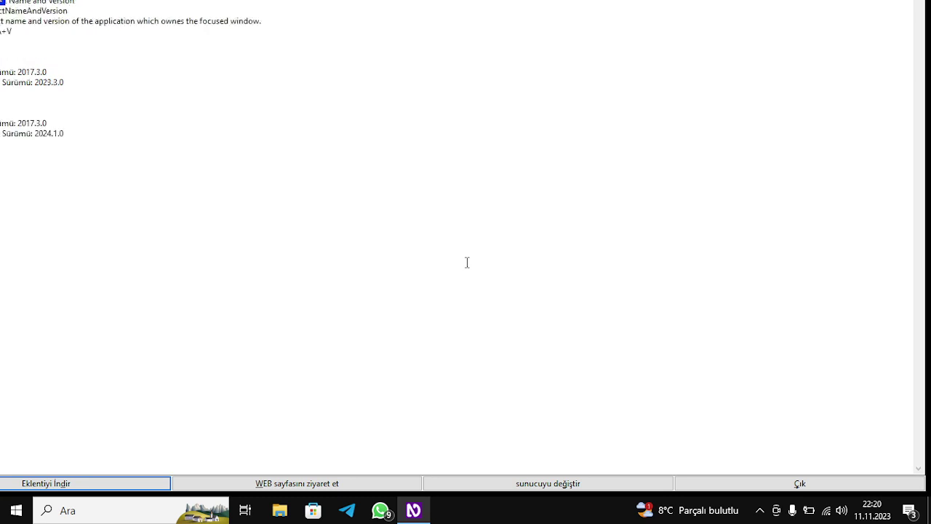
{"action": "key", "text": "Down"}
{"action": "key", "text": "Down"}
{"action": "key", "text": "Down"}
{"action": "key", "text": "Down"}
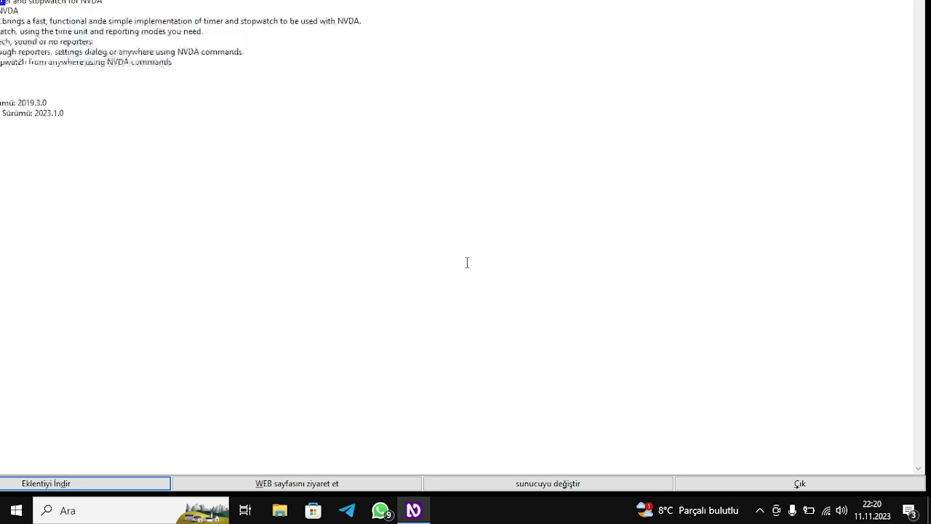
{"action": "key", "text": "Down"}
{"action": "key", "text": "Down"}
{"action": "key", "text": "Down"}
{"action": "key", "text": "Down"}
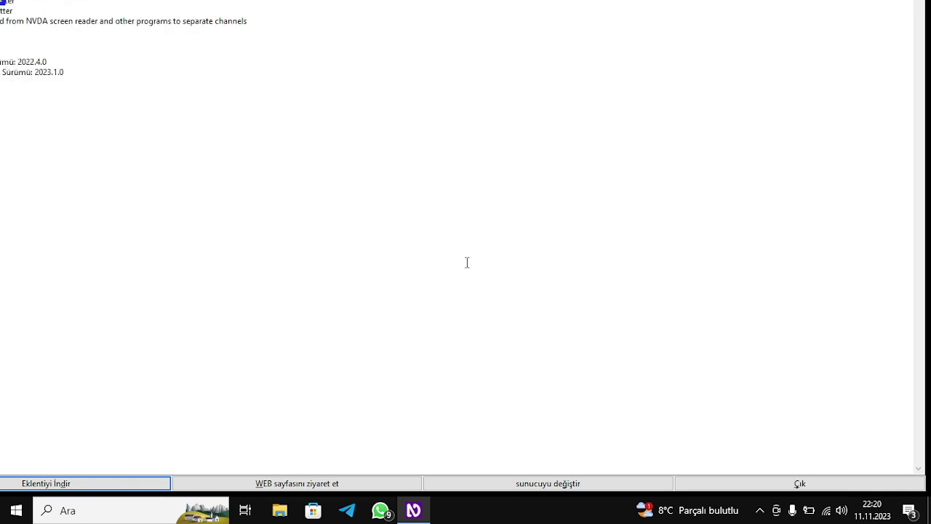
Look through the available add-ons from the sound splitter past Speech History Explorer to Speech Player in Espeak
{"action": "key", "text": "Down"}
{"action": "key", "text": "Up"}
{"action": "key", "text": "Down"}
{"action": "key", "text": "Down"}
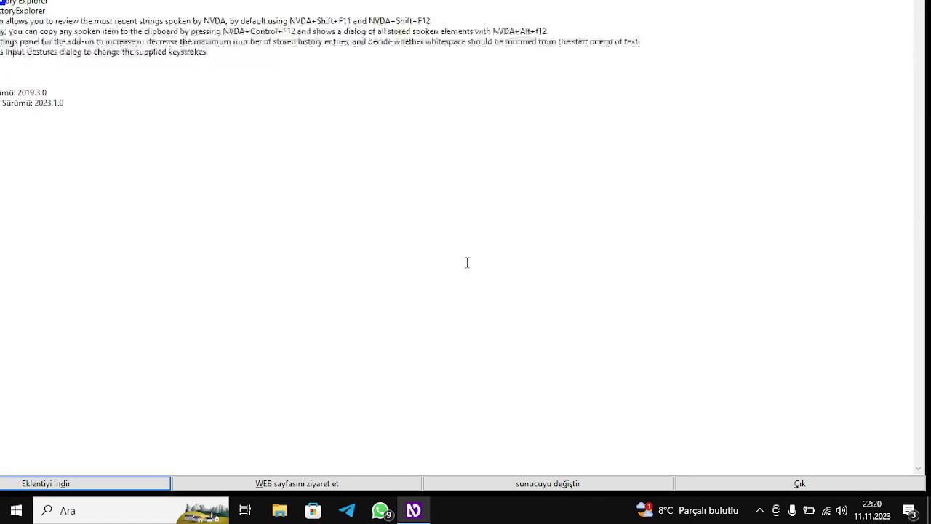
{"action": "key", "text": "Down"}
{"action": "key", "text": "Down"}
{"action": "key", "text": "Down"}
{"action": "key", "text": "Down"}
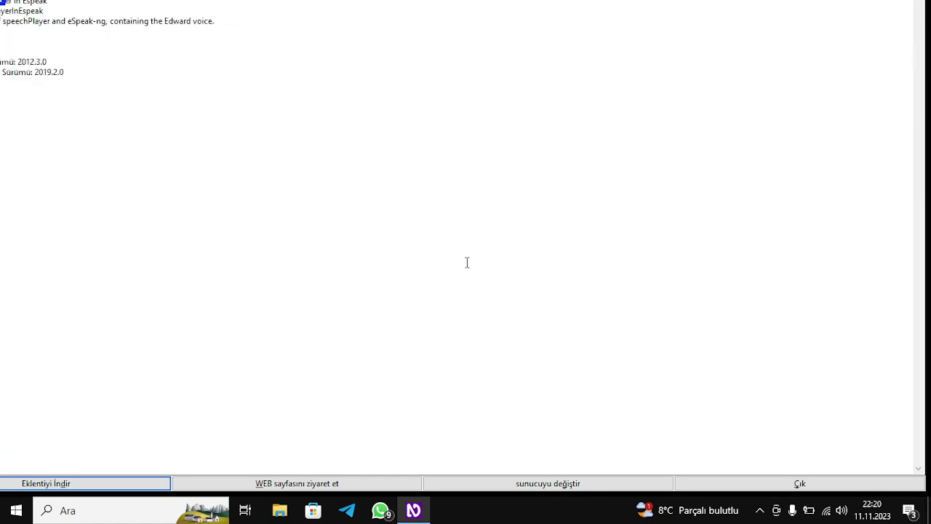
{"action": "key", "text": "Down"}
Go through the add-on list's filter options (Filtre) and apply "Tüm eklentileri göster" to show all add-ons
{"action": "key", "text": "Tab"}
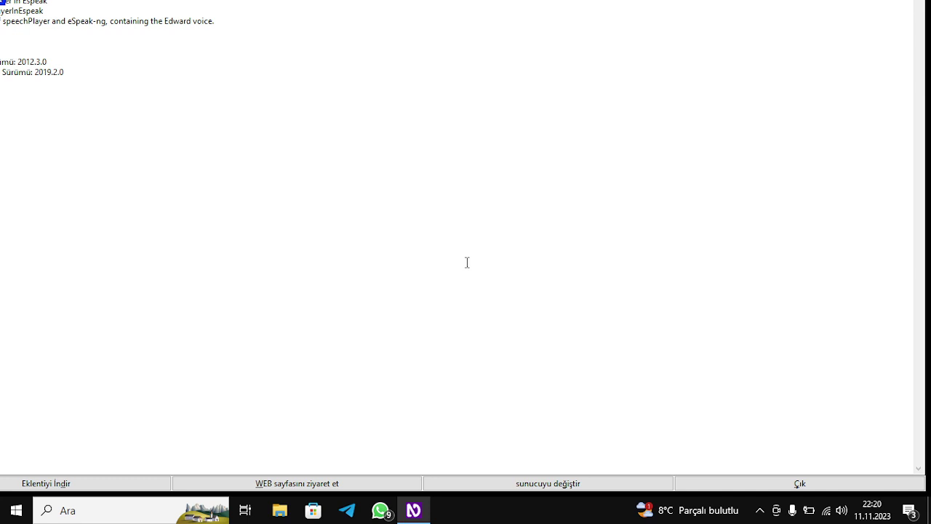
{"action": "key", "text": "Menu"}
{"action": "key", "text": "Up"}
{"action": "key", "text": "Up"}
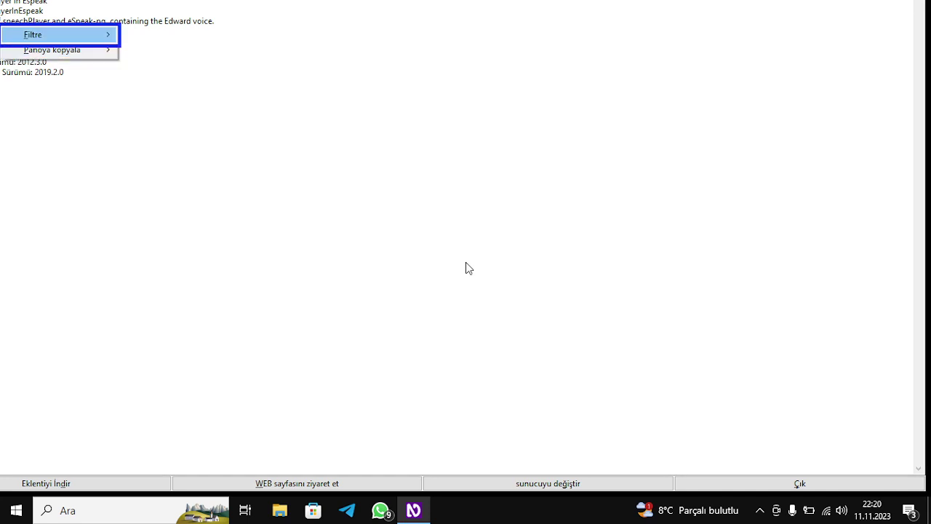
{"action": "key", "text": "Right"}
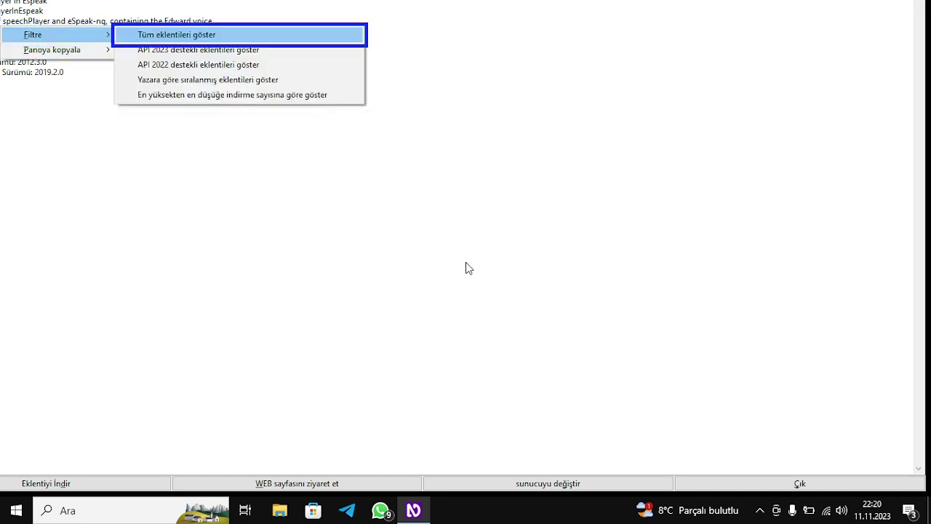
{"action": "key", "text": "Down"}
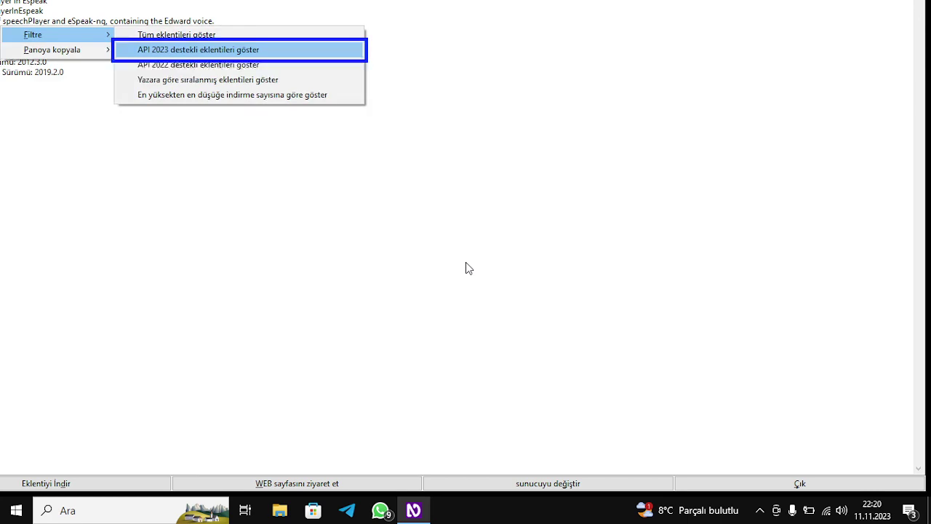
{"action": "key", "text": "Down"}
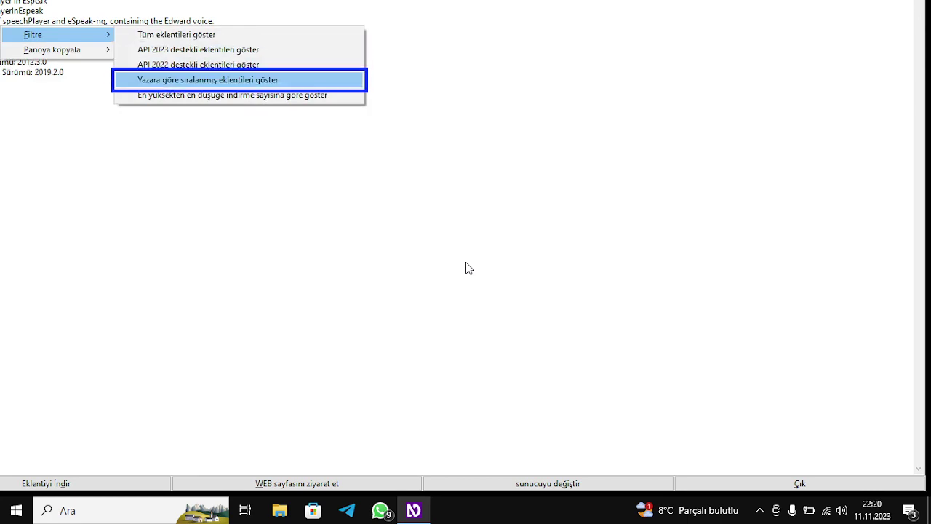
{"action": "key", "text": "Down"}
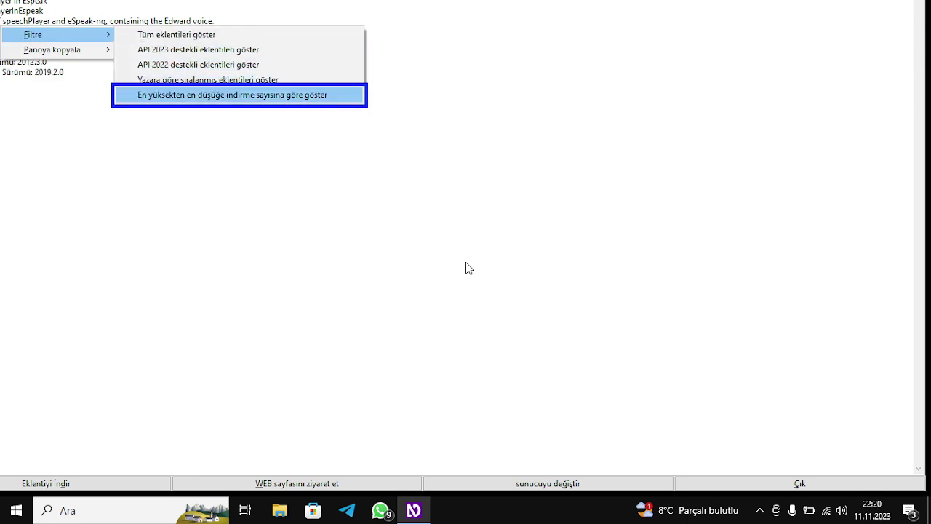
{"action": "key", "text": "Down"}
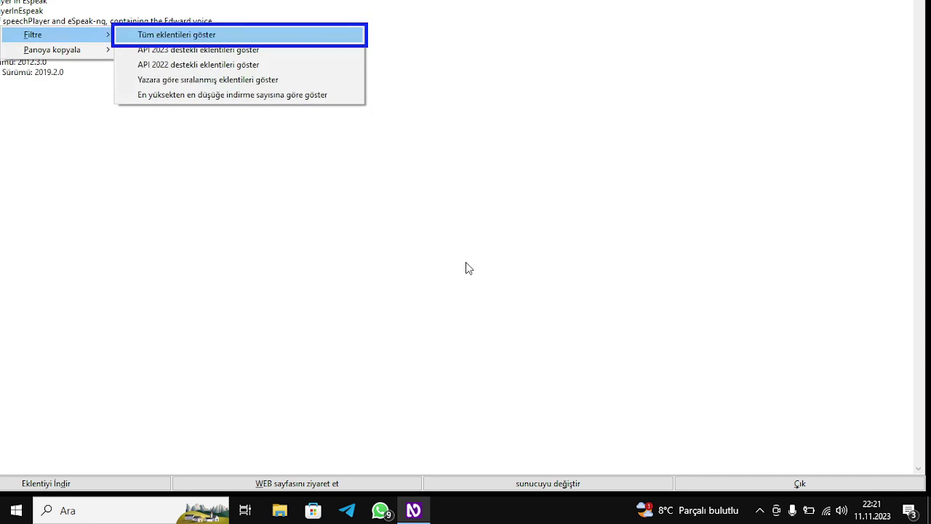
{"action": "key", "text": "Return"}
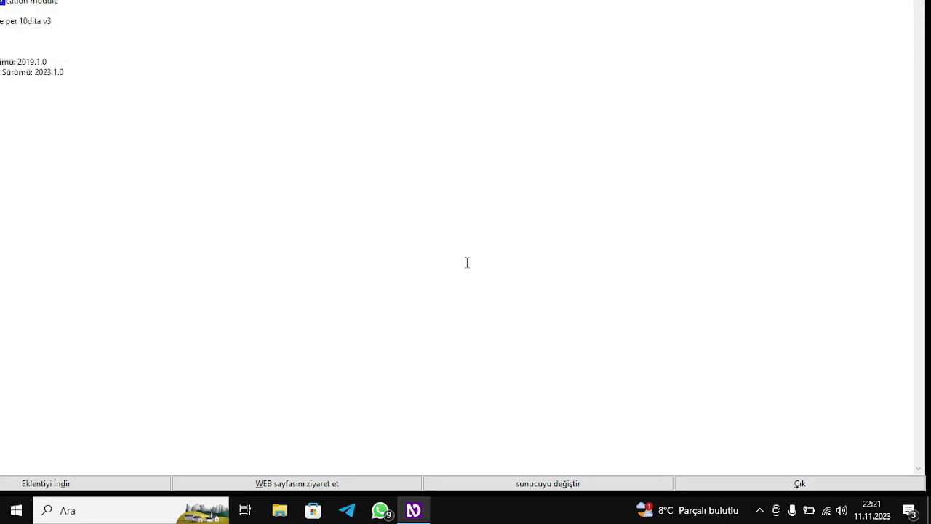
Look through the list of all add-ons from the 10dita application module past the Skype and Speech History Explorer add-ons to Speech Player in Espeak
{"action": "key", "text": "Down"}
{"action": "key", "text": "Up"}
{"action": "key", "text": "shift+F10"}
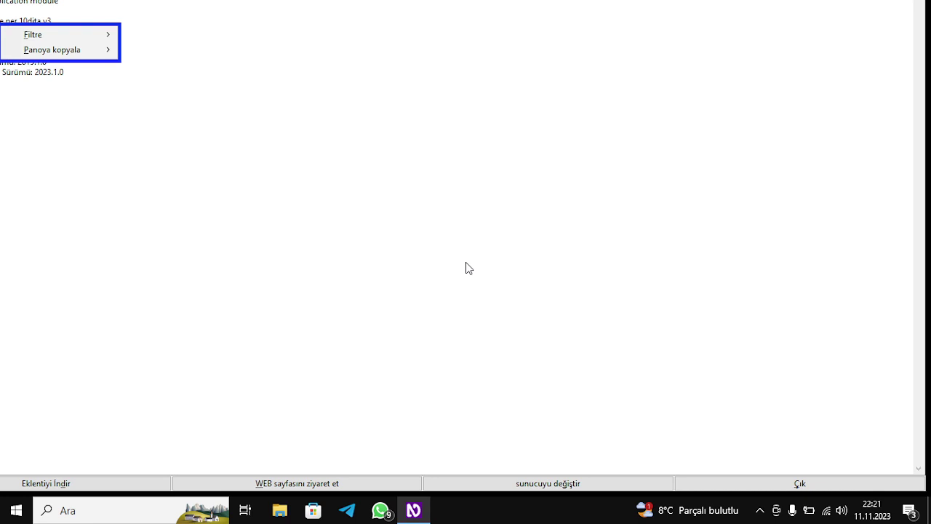
{"action": "key", "text": "Escape"}
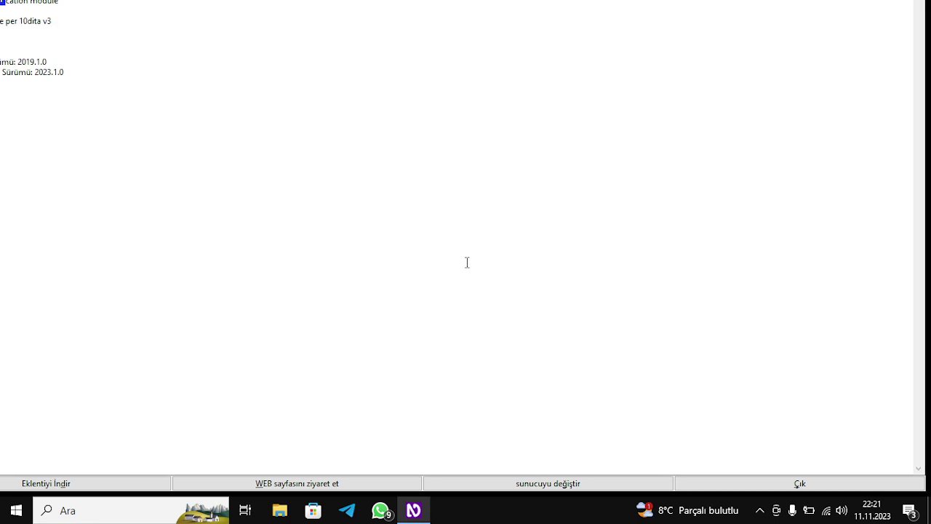
{"action": "key", "text": "Down"}
{"action": "key", "text": "Down"}
{"action": "key", "text": "Down"}
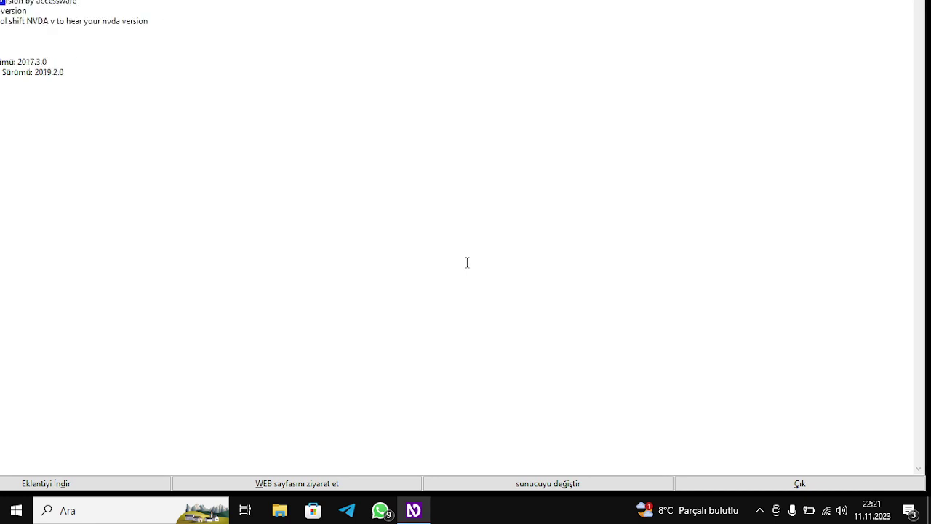
{"action": "key", "text": "Down"}
{"action": "key", "text": "Down"}
{"action": "key", "text": "Down"}
{"action": "key", "text": "Down"}
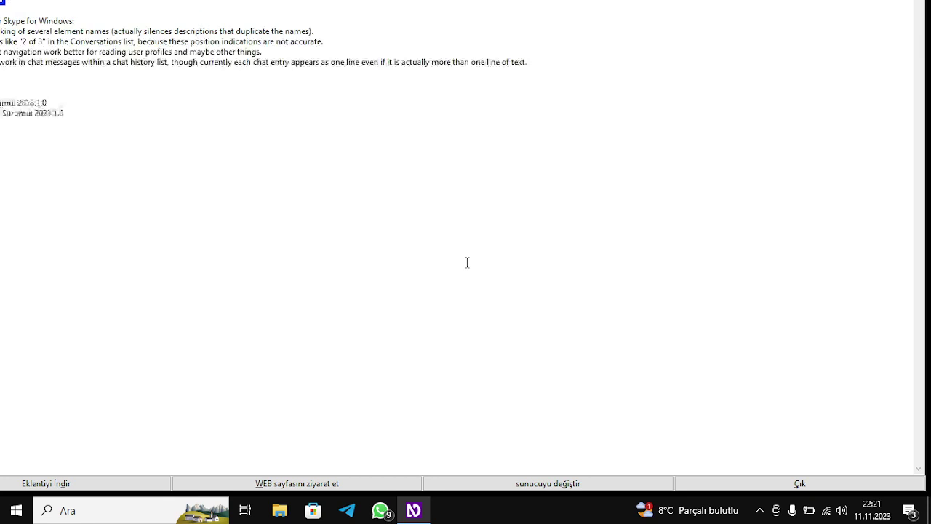
{"action": "key", "text": "Down"}
{"action": "key", "text": "Down"}
{"action": "key", "text": "Down"}
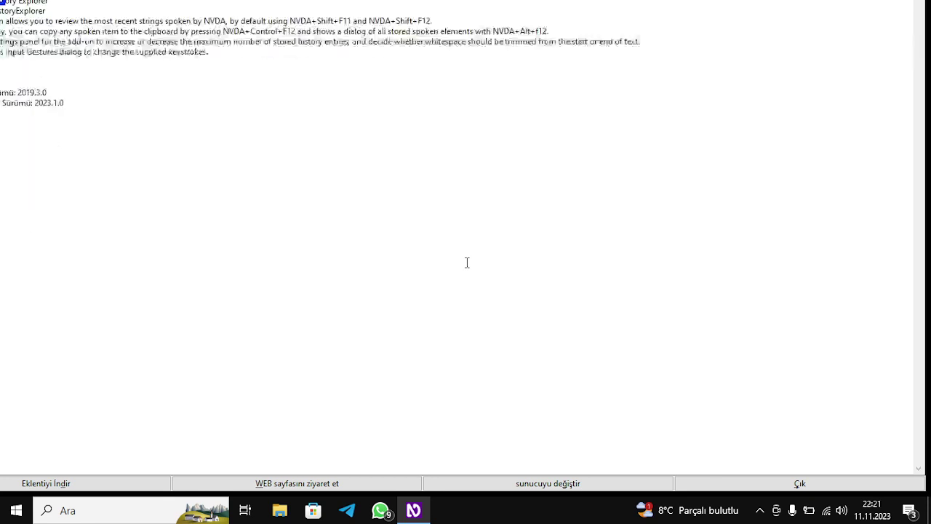
{"action": "key", "text": "Down"}
{"action": "key", "text": "Down"}
{"action": "key", "text": "Down"}
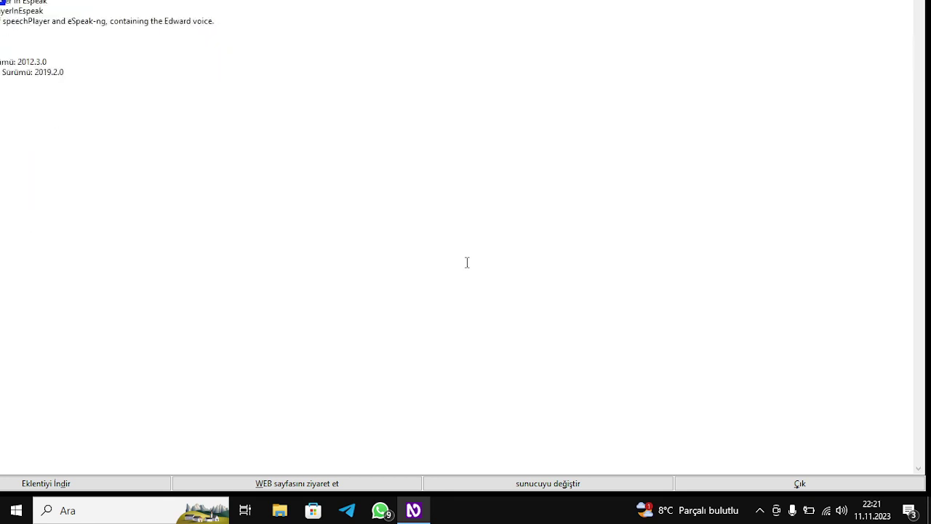
{"action": "key", "text": "Down"}
Review the clipboard copy options (Panoya kopyala) for Speech Player in Espeak: information, web page address and download link channels
{"action": "key", "text": "Menu"}
{"action": "key", "text": "Down"}
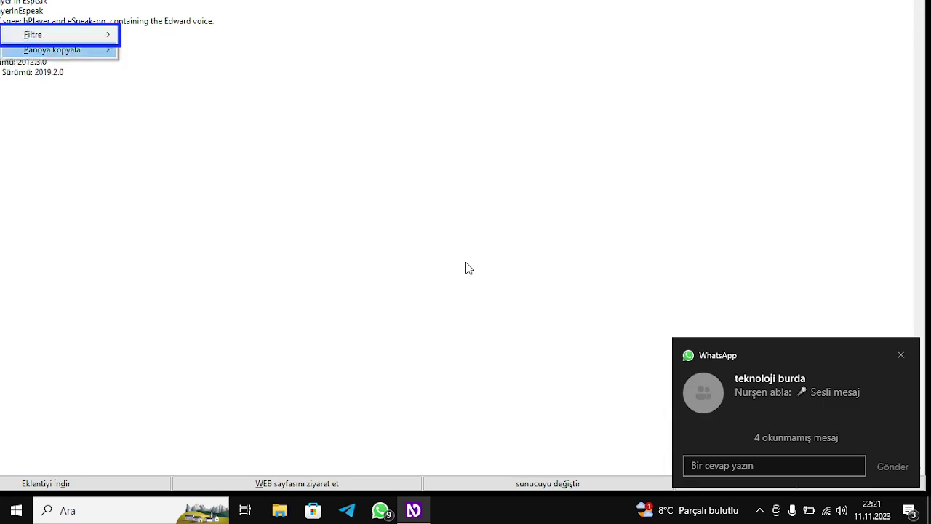
{"action": "key", "text": "Down"}
{"action": "key", "text": "Right"}
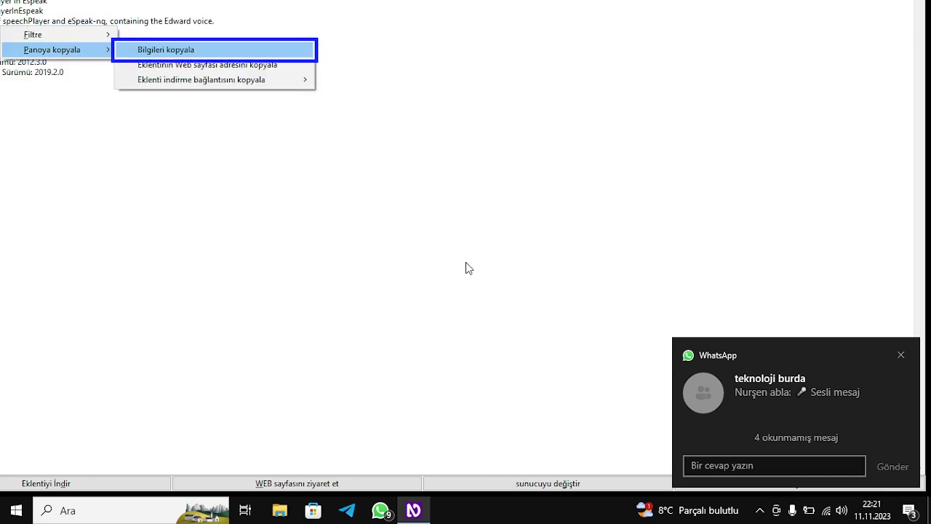
{"action": "key", "text": "Down"}
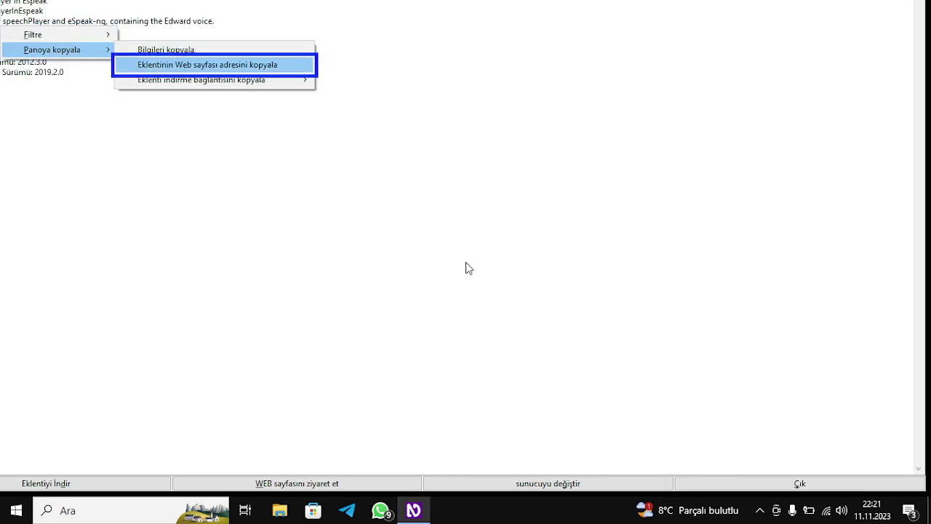
{"action": "key", "text": "Down"}
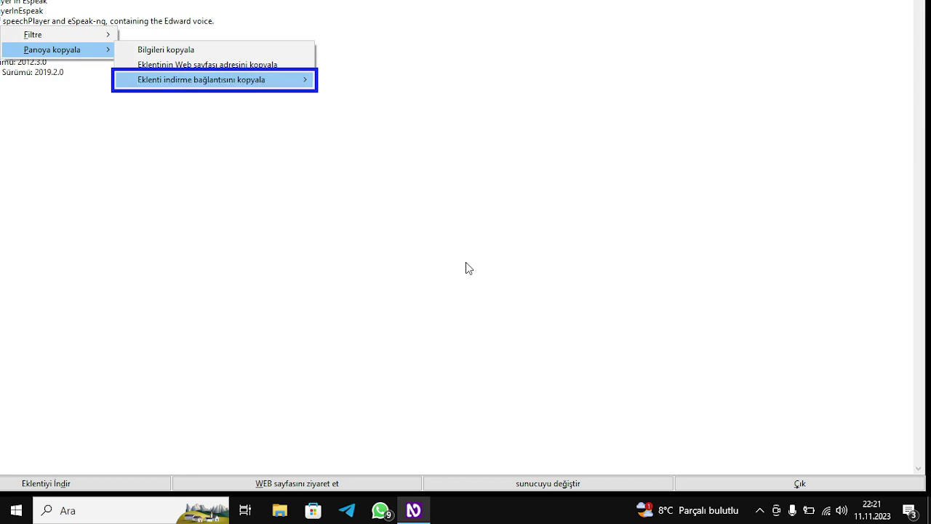
{"action": "key", "text": "Right"}
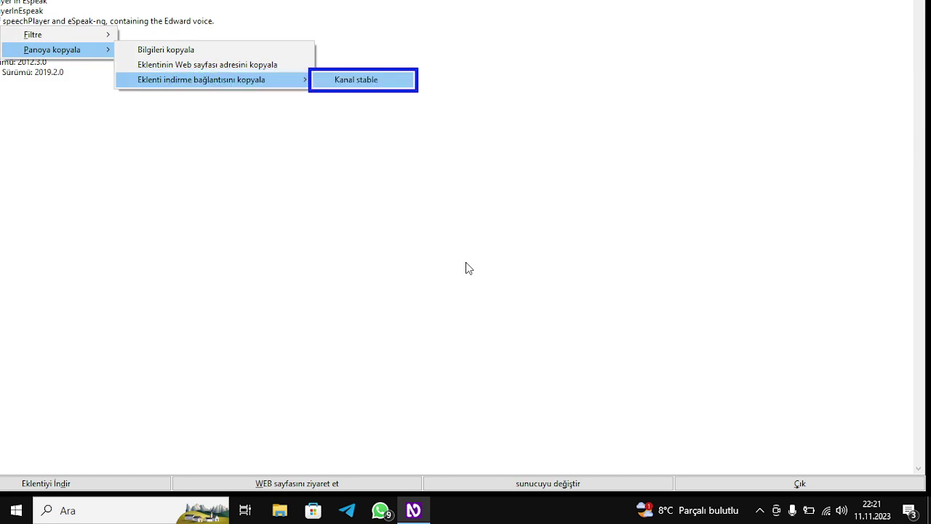
{"action": "key", "text": "Left"}
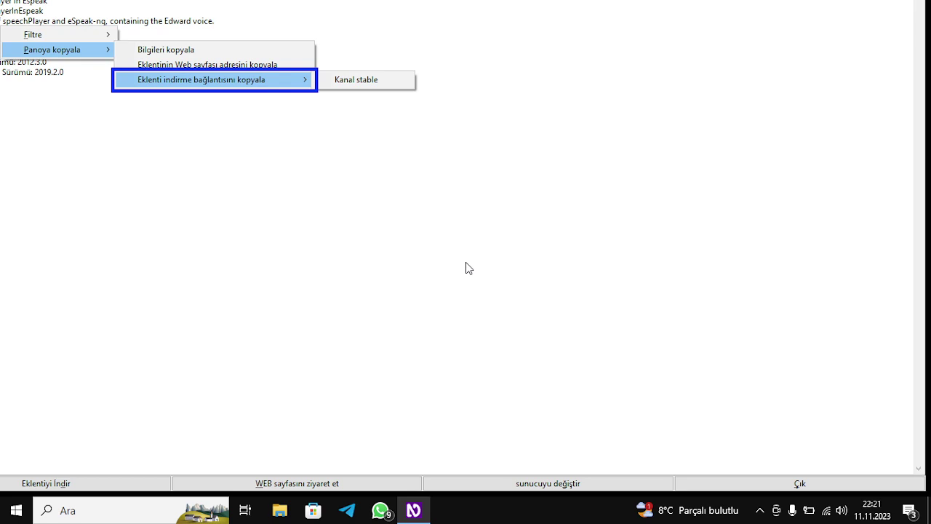
{"action": "key", "text": "Right"}
{"action": "key", "text": "Left"}
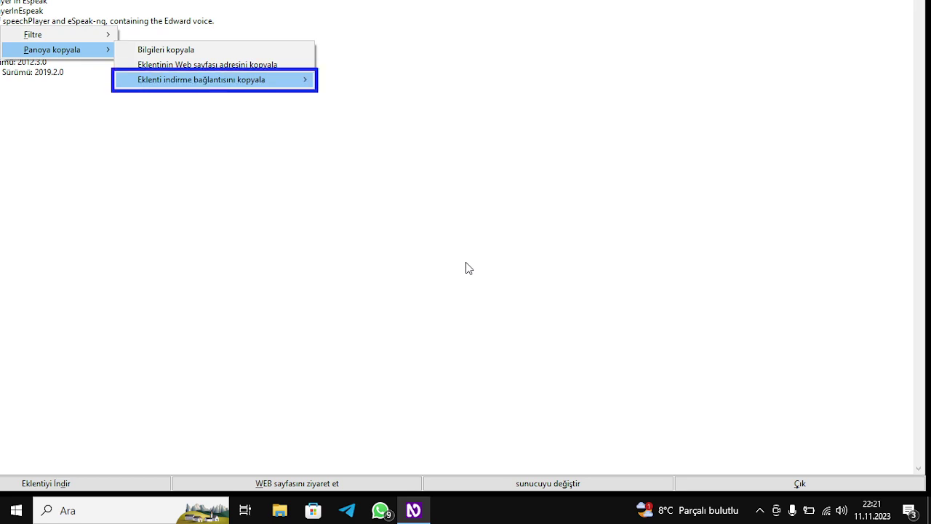
Copy the Speech Player in Espeak download link for the stable channel (Kanal stable) to the clipboard
{"action": "key", "text": "Left"}
{"action": "key", "text": "Up"}
{"action": "key", "text": "Down"}
{"action": "key", "text": "Right"}
{"action": "key", "text": "Down"}
{"action": "key", "text": "Down"}
{"action": "key", "text": "Right"}
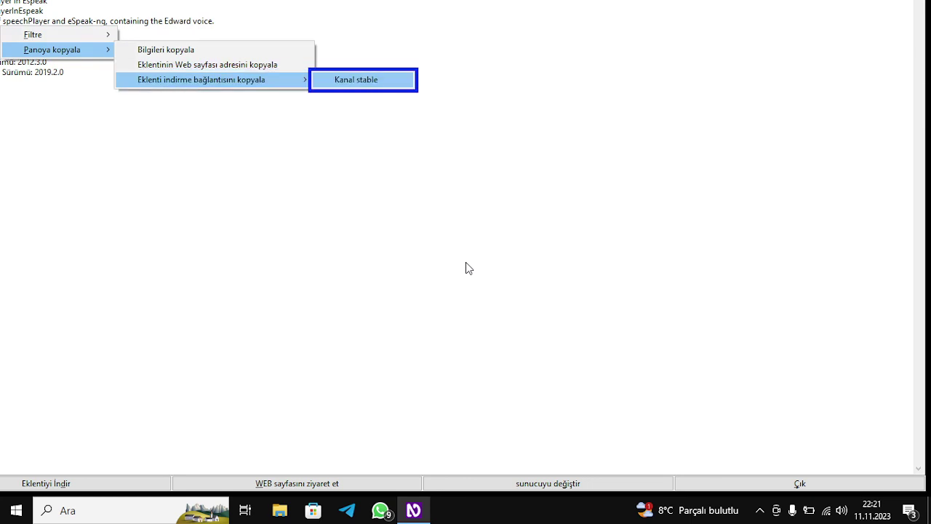
{"action": "key", "text": "Return"}
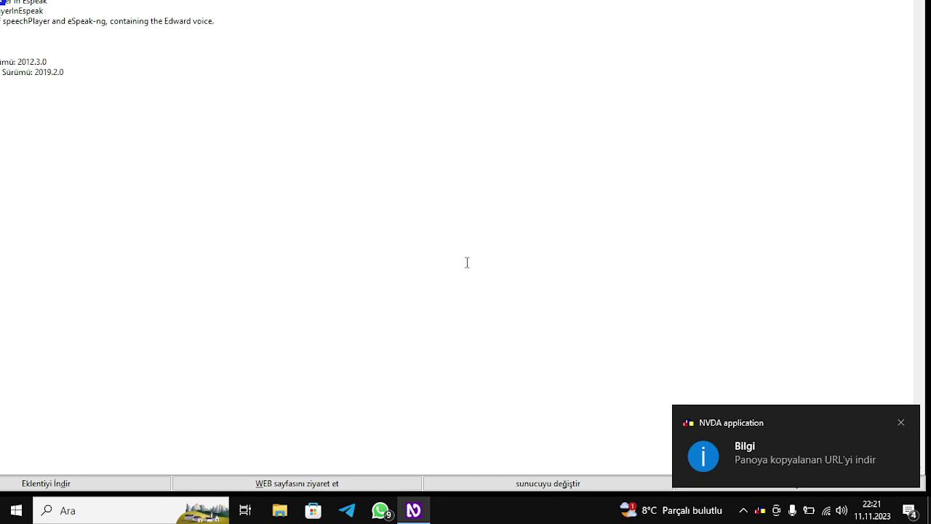
Open Not Defteri, paste the copied add-on download link into the blank document to check it, and undo the paste
{"action": "key", "text": "super"}
{"action": "type", "text": "not"}
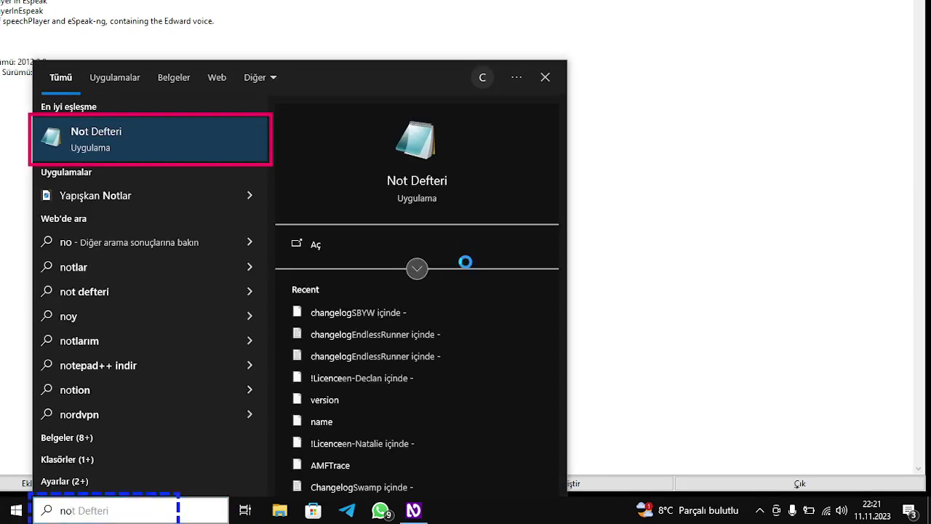
{"action": "key", "text": "Return"}
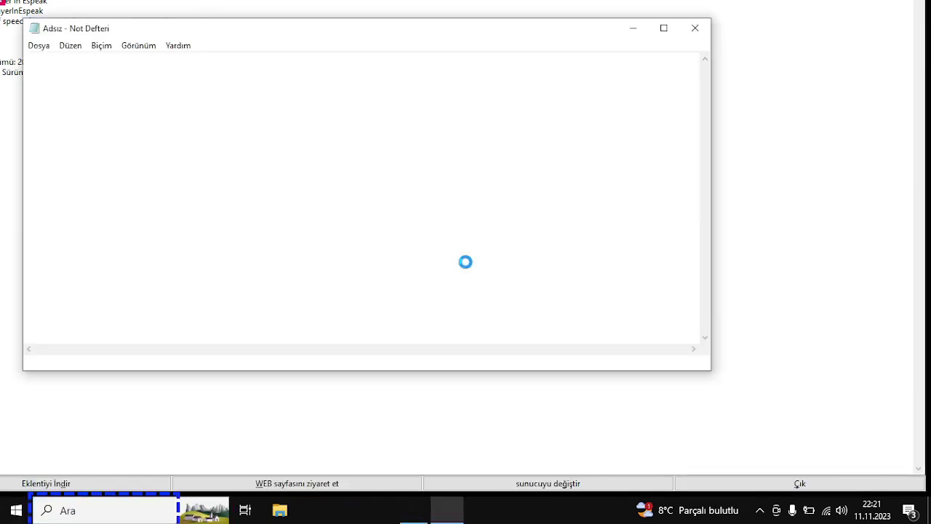
{"action": "type", "text": "https://nvda.es/files/get.php?file=speechplayerinespeak"}
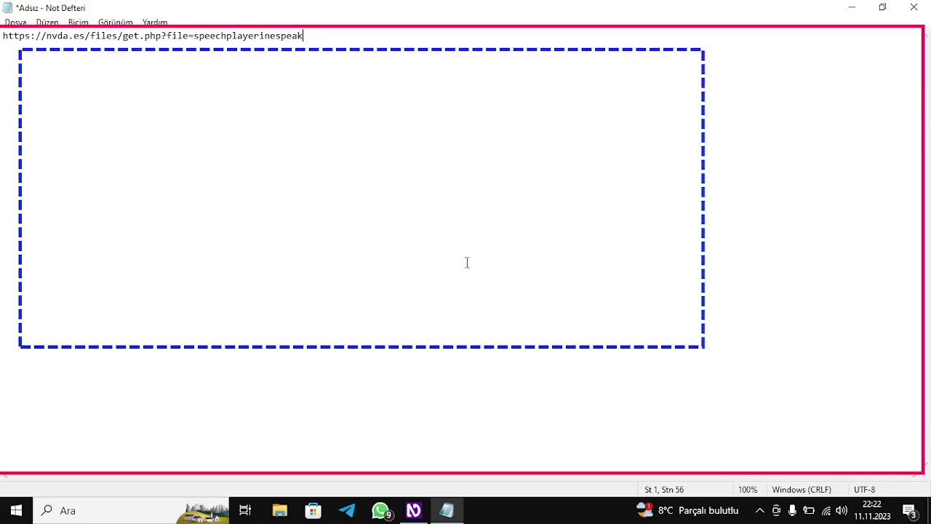
{"action": "key", "text": "ctrl+z"}
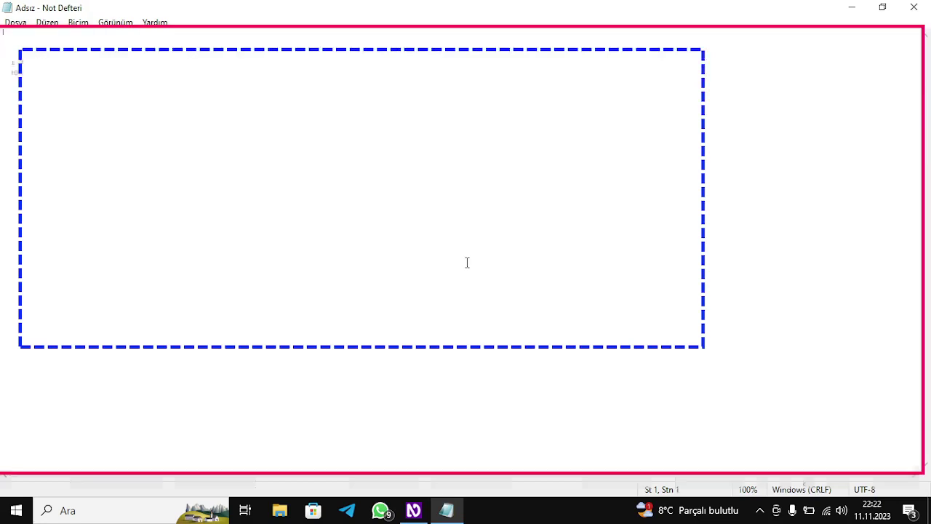
Close Not Defteri and start downloading the Speech Player in Espeak add-on from the NVDA.ES add-on store
{"action": "key", "text": "alt+F4"}
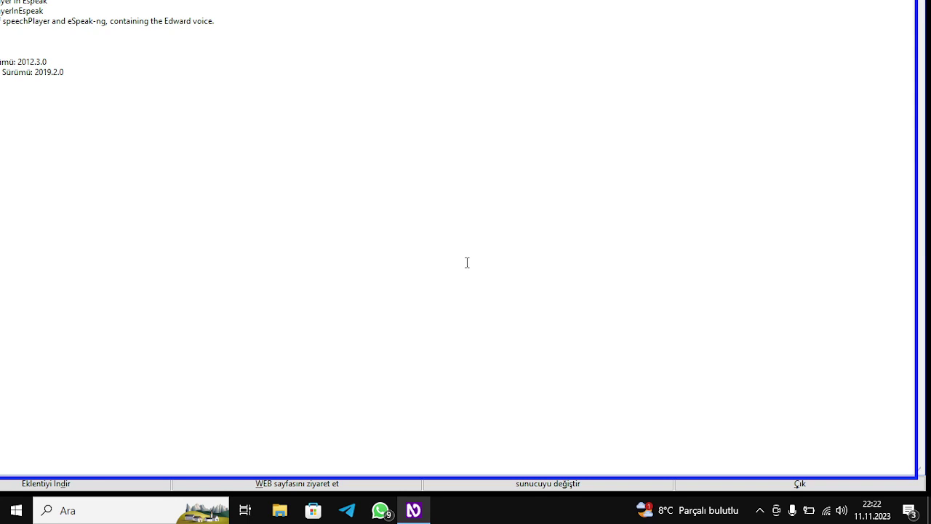
{"action": "key", "text": "Tab"}
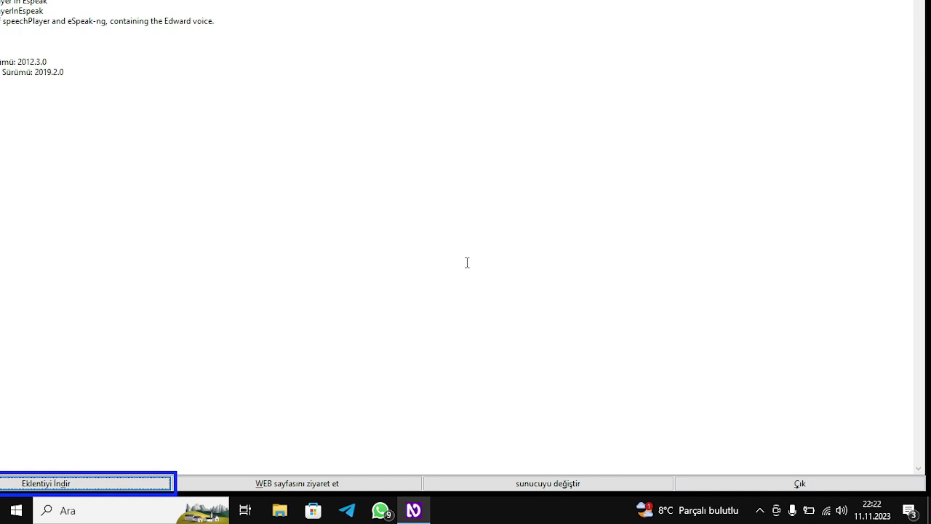
{"action": "key", "text": "shift+Tab"}
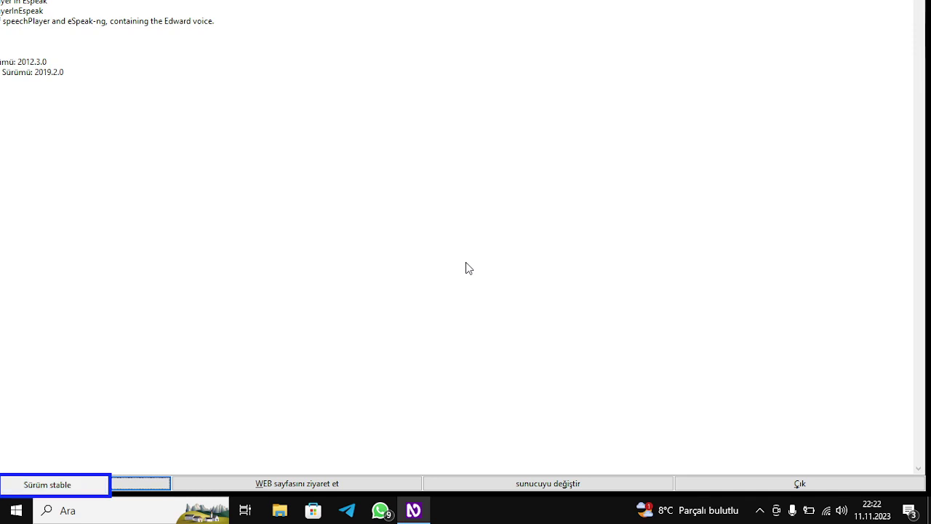
{"action": "key", "text": "Tab"}
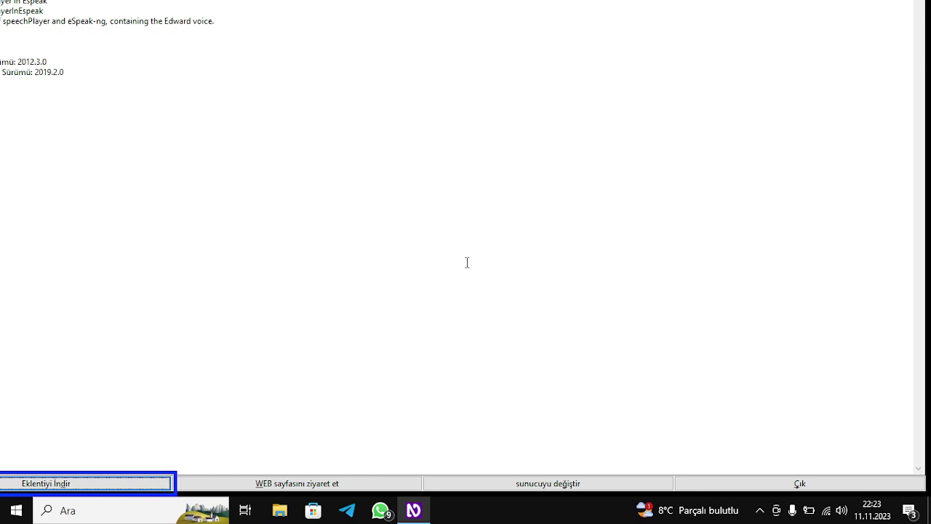
{"action": "key", "text": "Tab"}
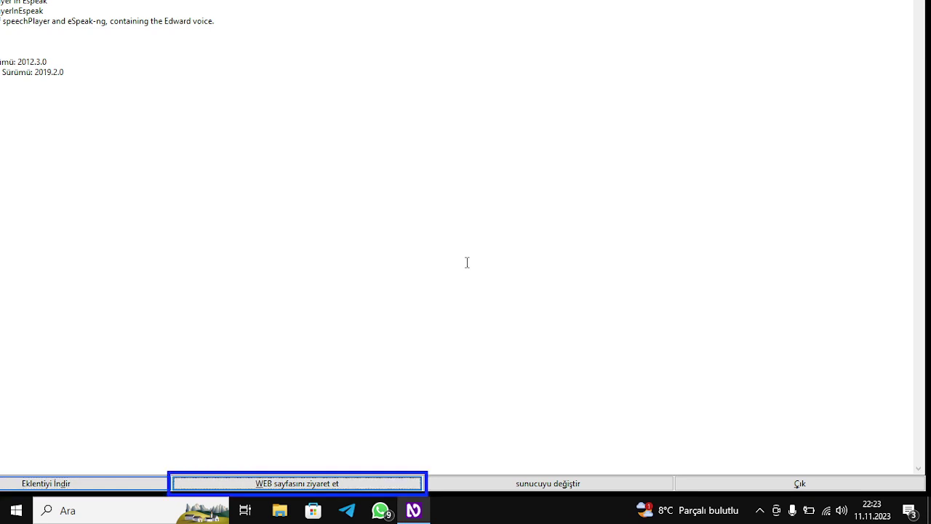
{"action": "key", "text": "shift+Tab"}
{"action": "key", "text": "shift+Tab"}
{"action": "key", "text": "Tab"}
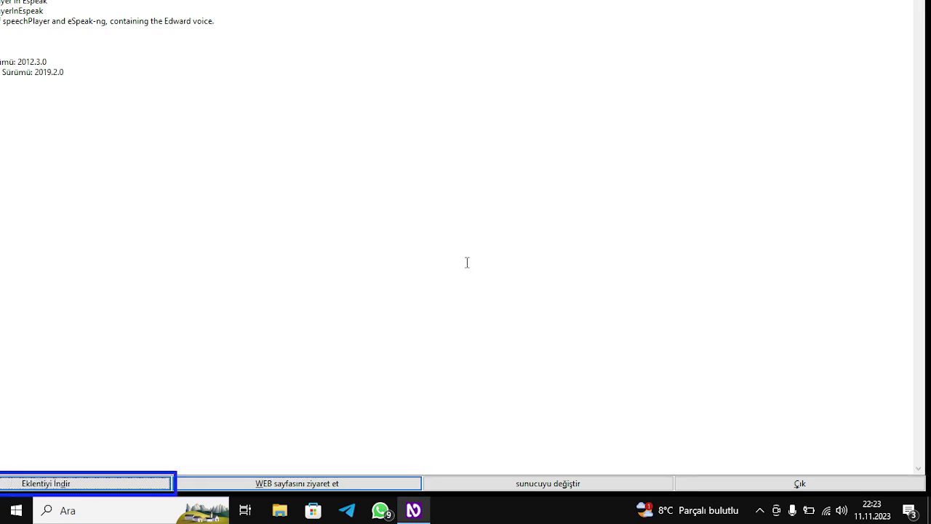
{"action": "key", "text": "Return"}
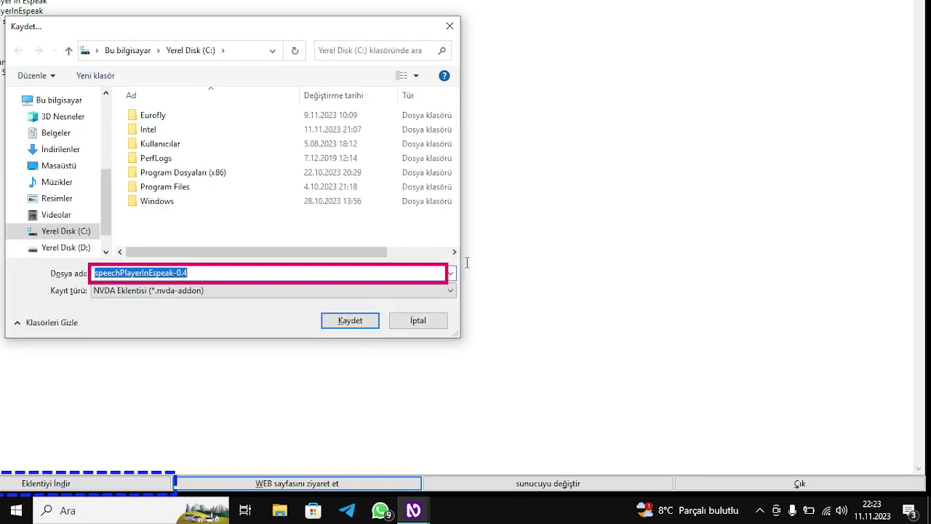
Set the İndirilenler folder under Bu bilgisayar as the save location for the add-on file
{"action": "key", "text": "alt+Tab"}
{"action": "key", "text": "alt+Tab"}
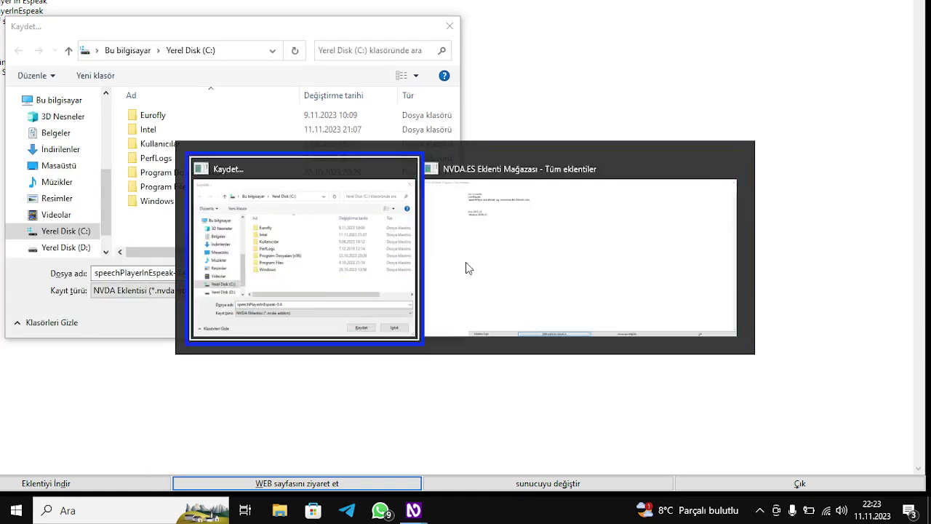
{"action": "key", "text": "shift+Tab"}
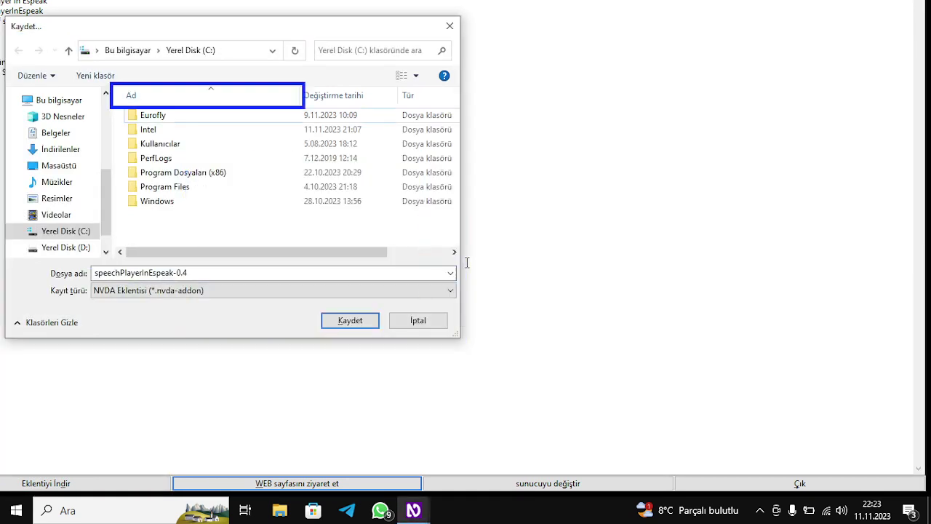
{"action": "key", "text": "alt+Up"}
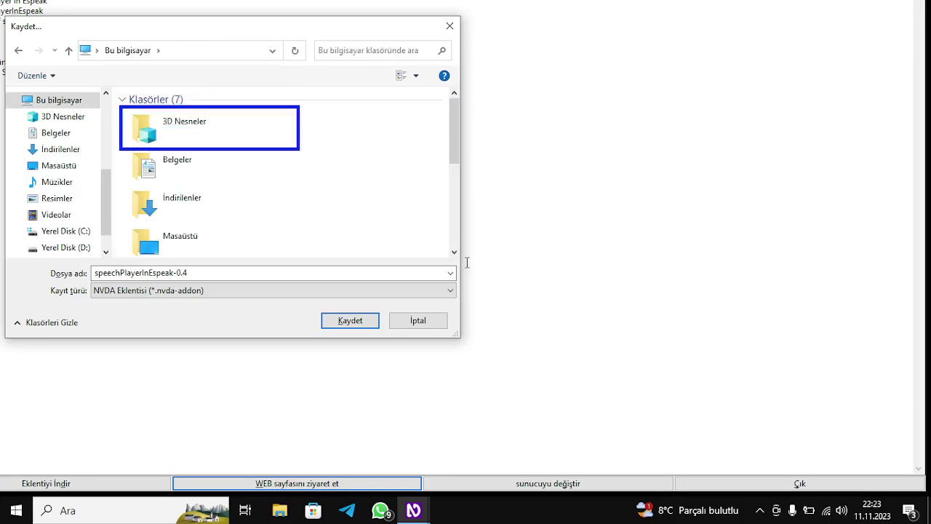
{"action": "key", "text": "Down"}
{"action": "key", "text": "Down"}
{"action": "key", "text": "Down"}
{"action": "key", "text": "Up"}
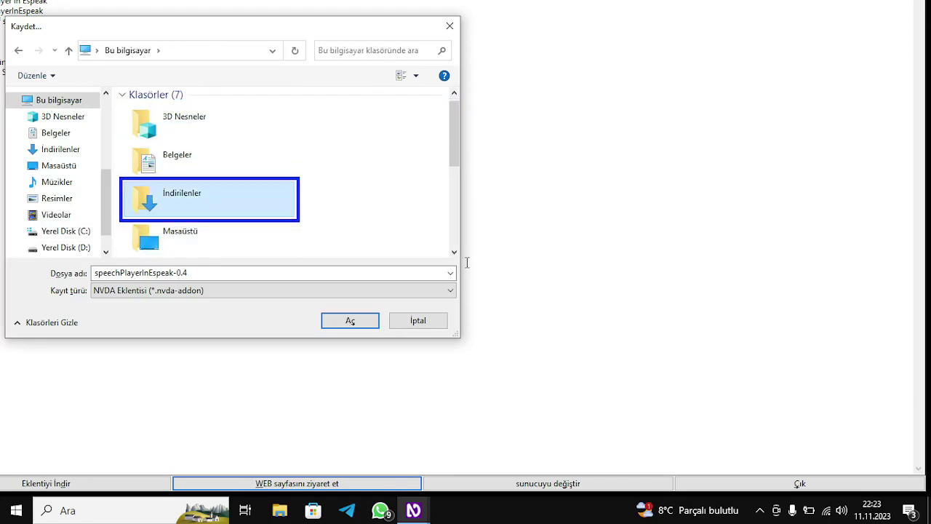
{"action": "key", "text": "Return"}
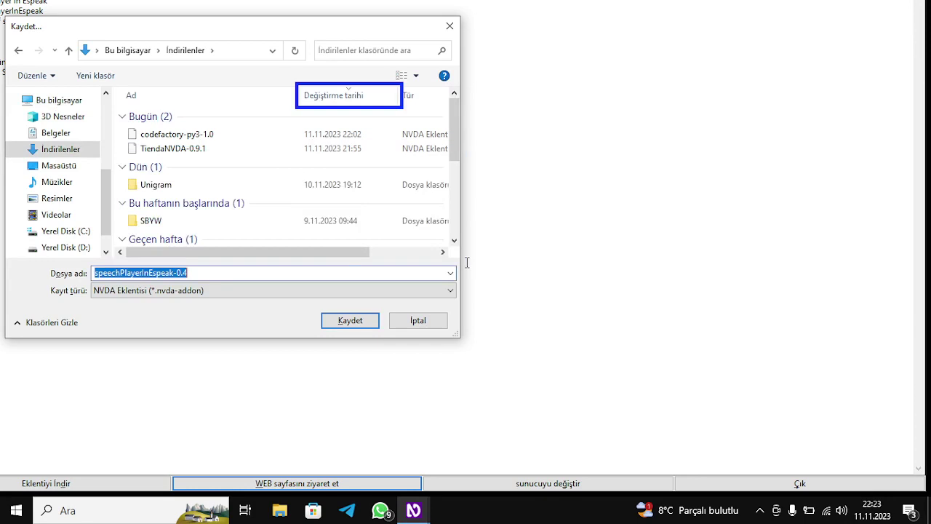
Save the add-on as speechPlayerInEspeak-0.4 with the NVDA Eklentisi (*.nvda-addon) file type
{"action": "key", "text": "Tab"}
{"action": "key", "text": "Tab"}
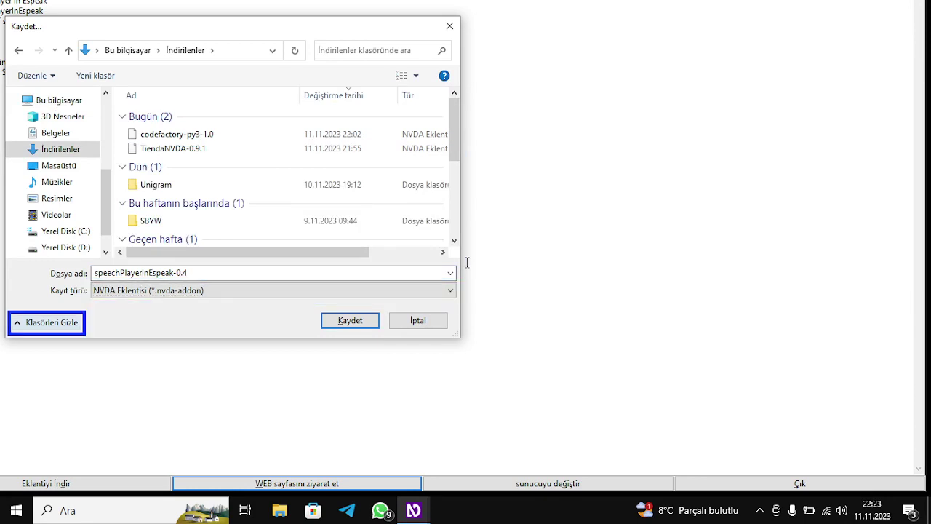
{"action": "key", "text": "shift+Tab"}
{"action": "key", "text": "shift+Tab"}
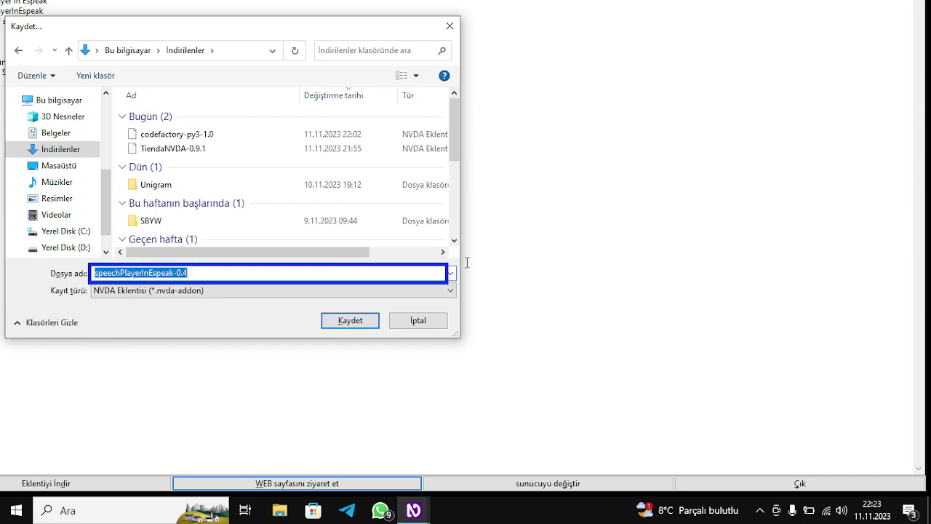
{"action": "key", "text": "Tab"}
{"action": "key", "text": "Tab"}
{"action": "key", "text": "Tab"}
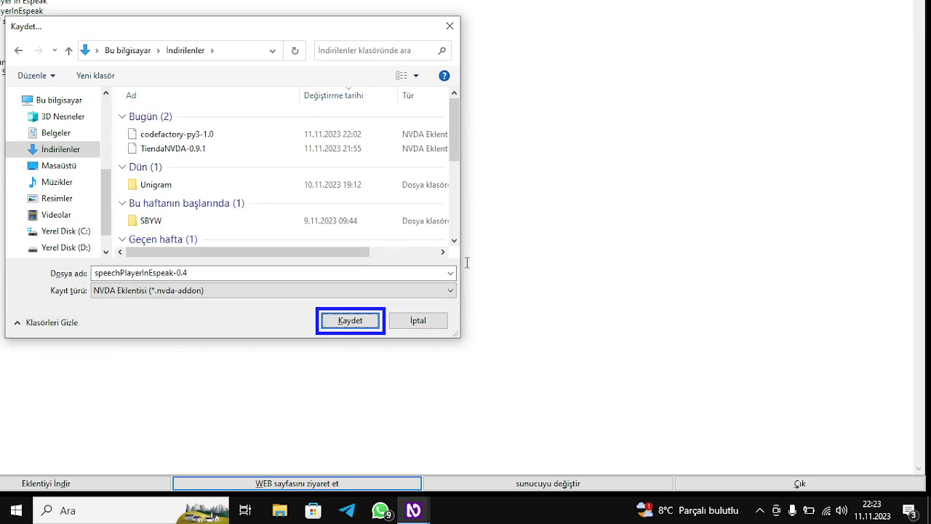
{"action": "key", "text": "Return"}
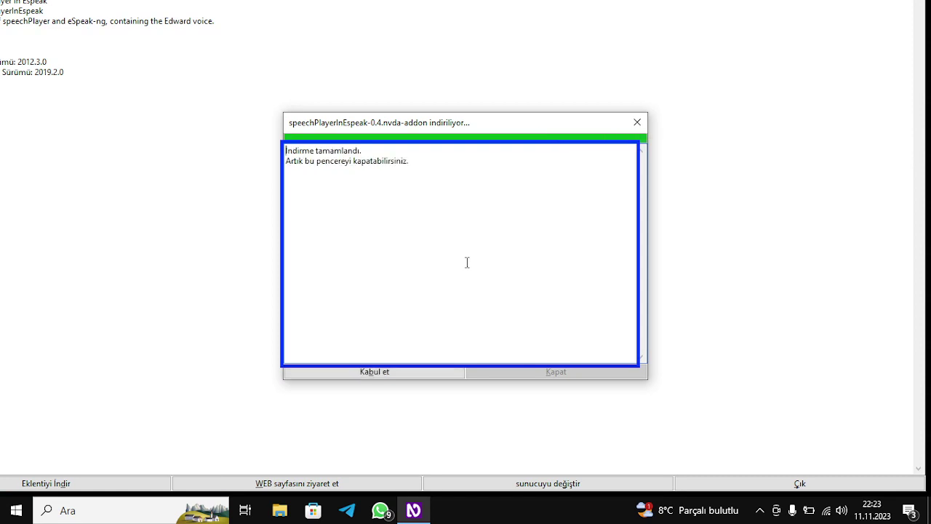
Accept the finished download and decline installing the incompatible SpeechPlayer in Espeak add-on
{"action": "key", "text": "Tab"}
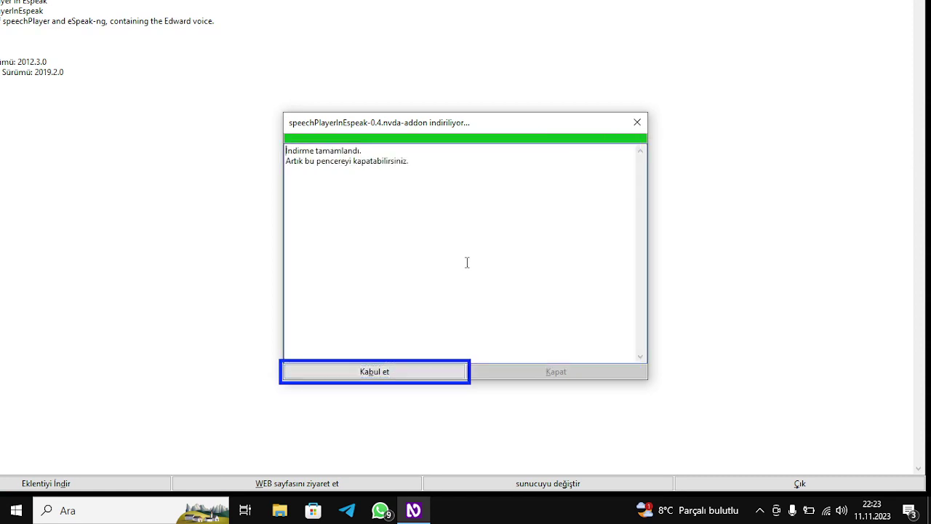
{"action": "key", "text": "Tab"}
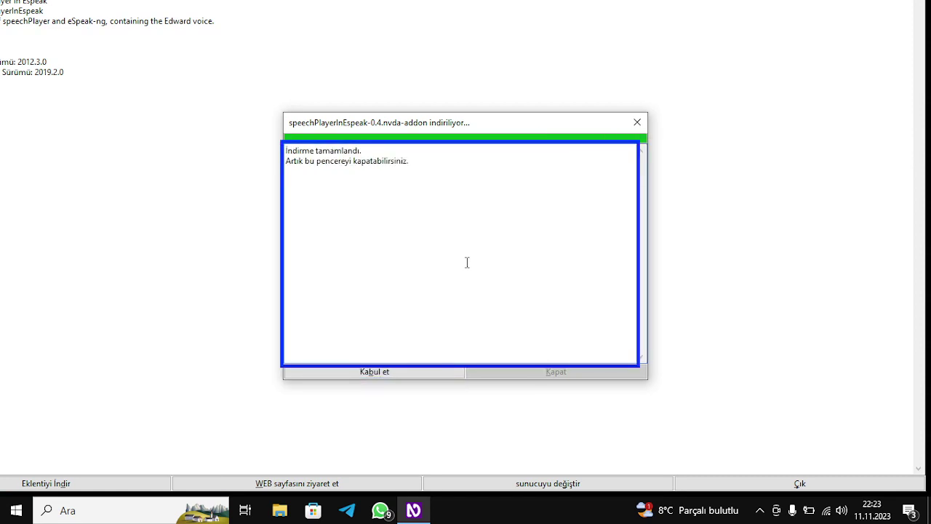
{"action": "key", "text": "Return"}
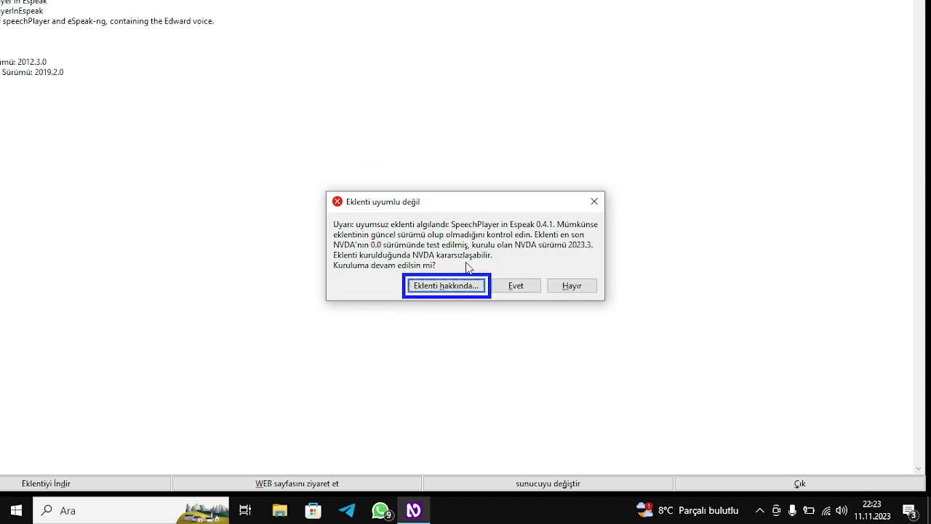
{"action": "key", "text": "Tab"}
{"action": "key", "text": "shift+Tab"}
{"action": "key", "text": "Tab"}
{"action": "key", "text": "Tab"}
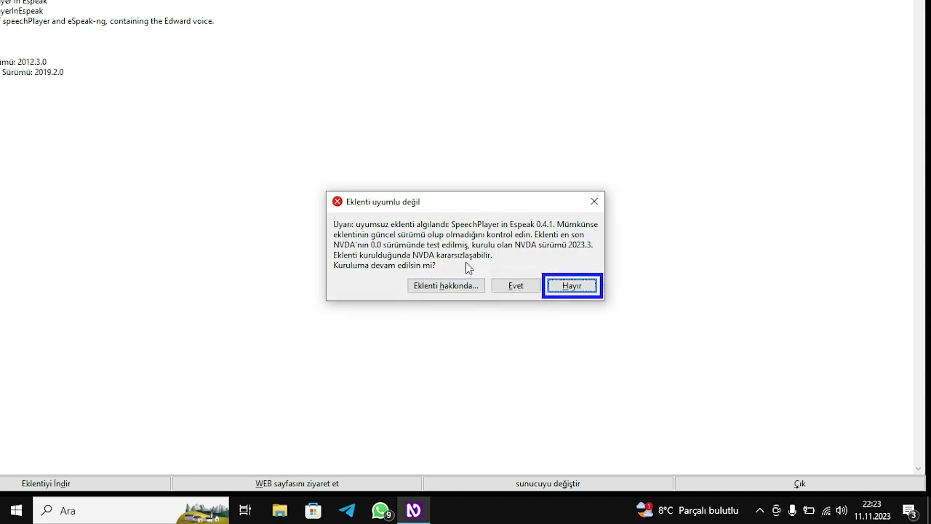
{"action": "key", "text": "Return"}
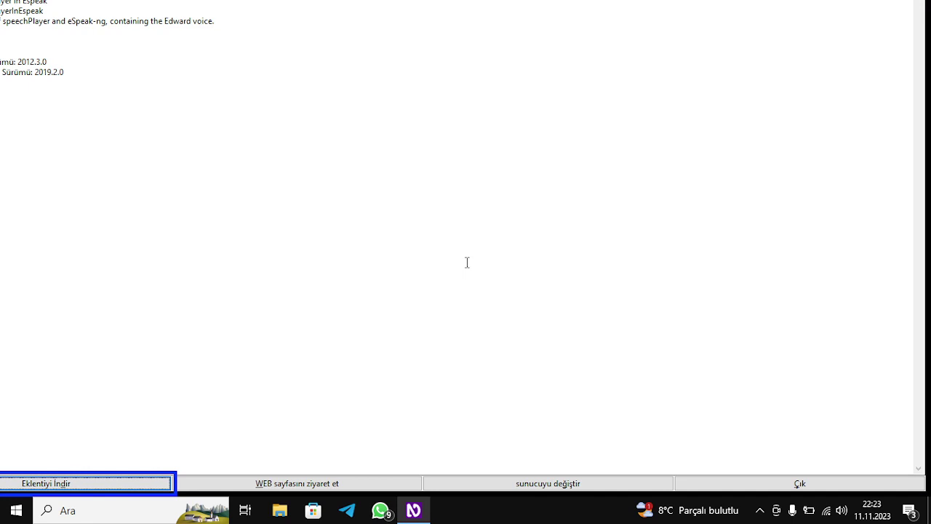
Open the İndirilenler folder in File Explorer, locate the downloaded speechPlayerInEspeak-0.4 file, and return to the add-on store
{"action": "key", "text": "Tab"}
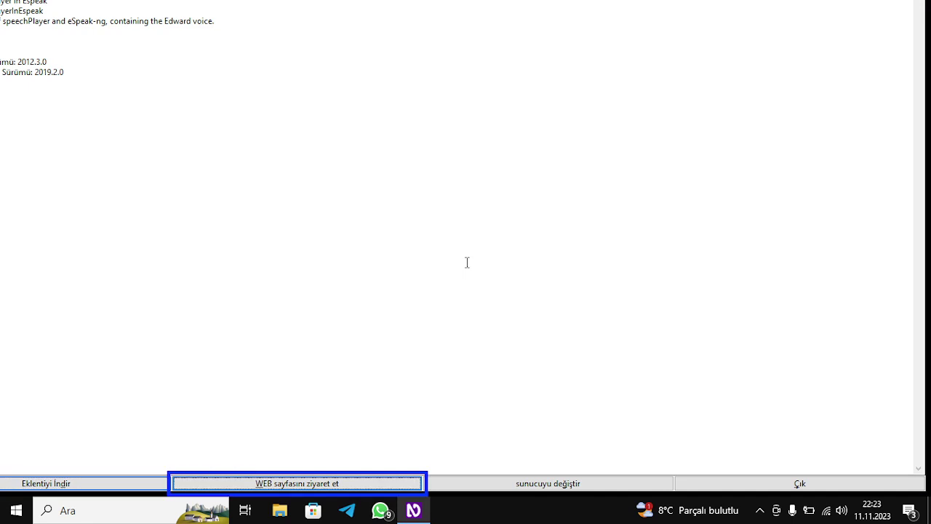
{"action": "key", "text": "shift+Tab"}
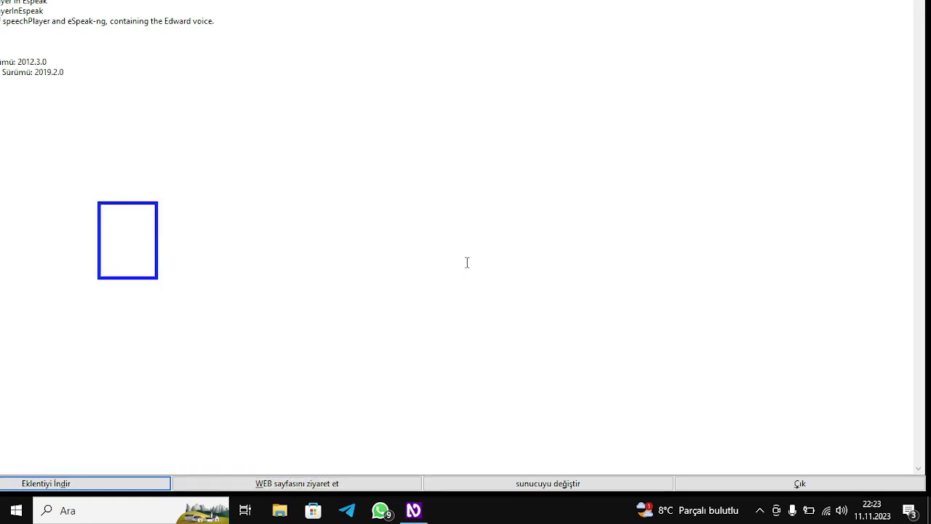
{"action": "key", "text": "super+e"}
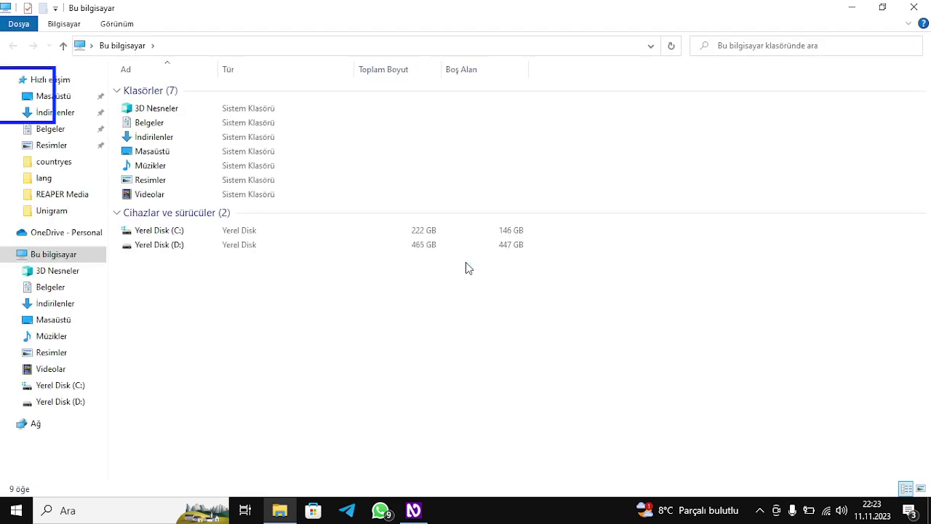
{"action": "key", "text": "i"}
{"action": "key", "text": "Return"}
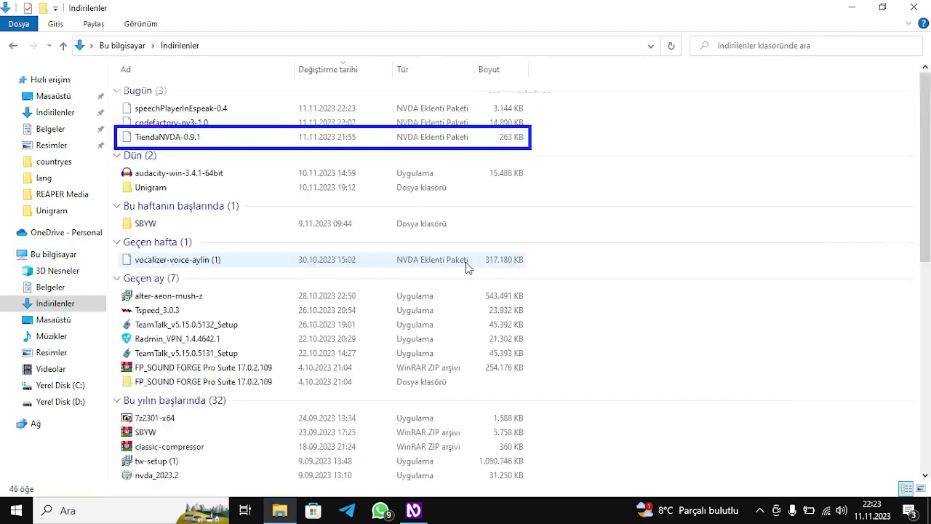
{"action": "key", "text": "Up"}
{"action": "key", "text": "Down"}
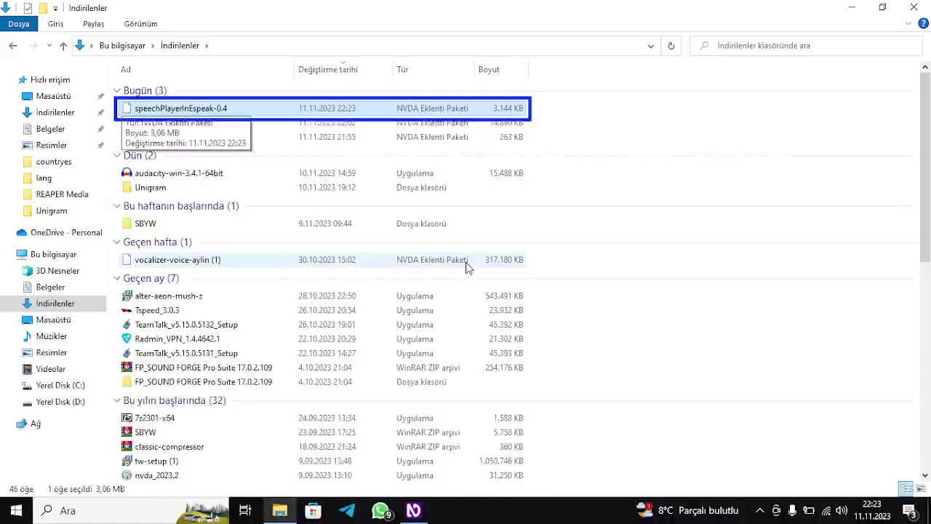
{"action": "key", "text": "Return"}
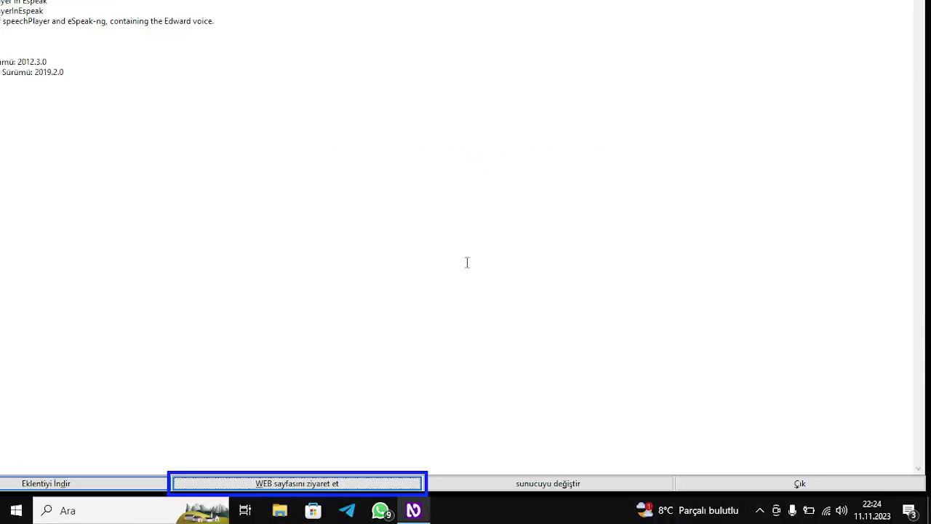
Exit the NVDA.ES add-on store window past its web page and server change options
{"action": "key", "text": "Tab"}
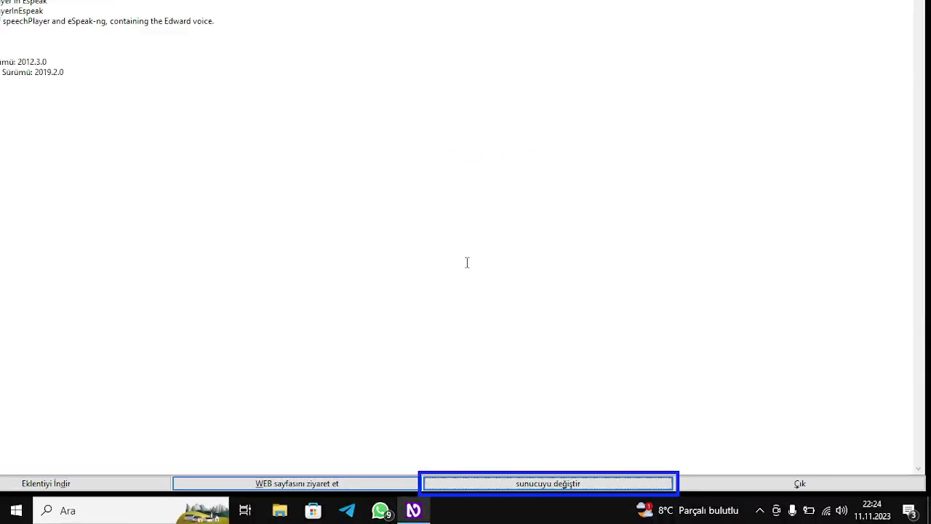
{"action": "key", "text": "Tab"}
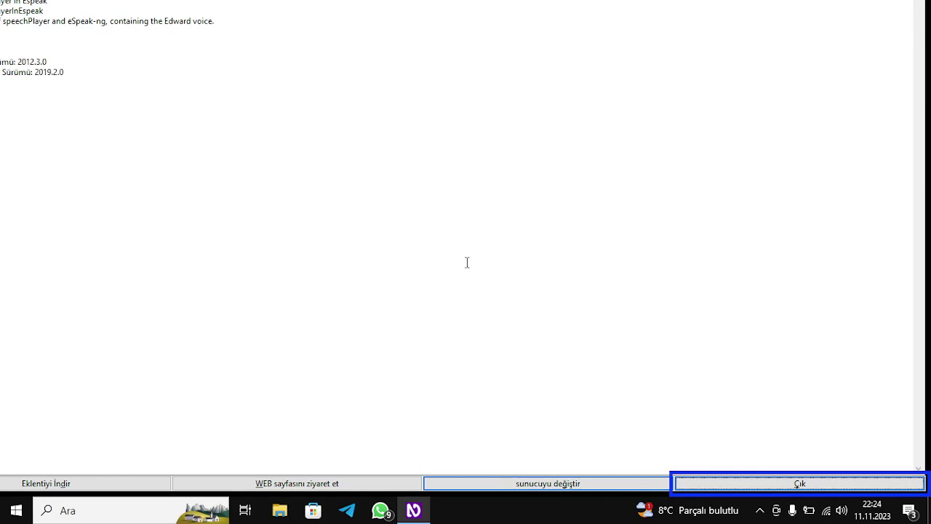
{"action": "key", "text": "Return"}
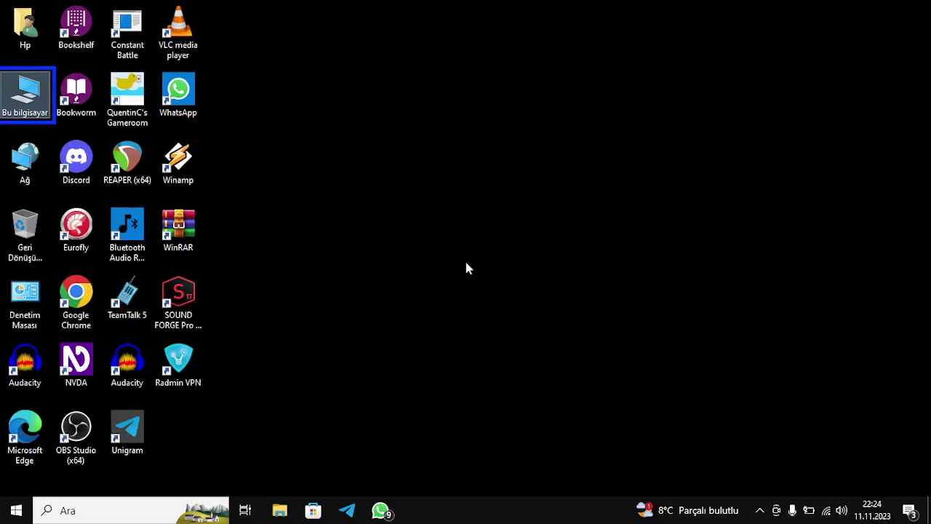
Open NVDA's input gestures dialog (Girdi Hareketleri) from the preferences
{"action": "key", "text": "Insert+n"}
{"action": "key", "text": "Right"}
{"action": "key", "text": "Down"}
{"action": "key", "text": "Down"}
{"action": "key", "text": "Down"}
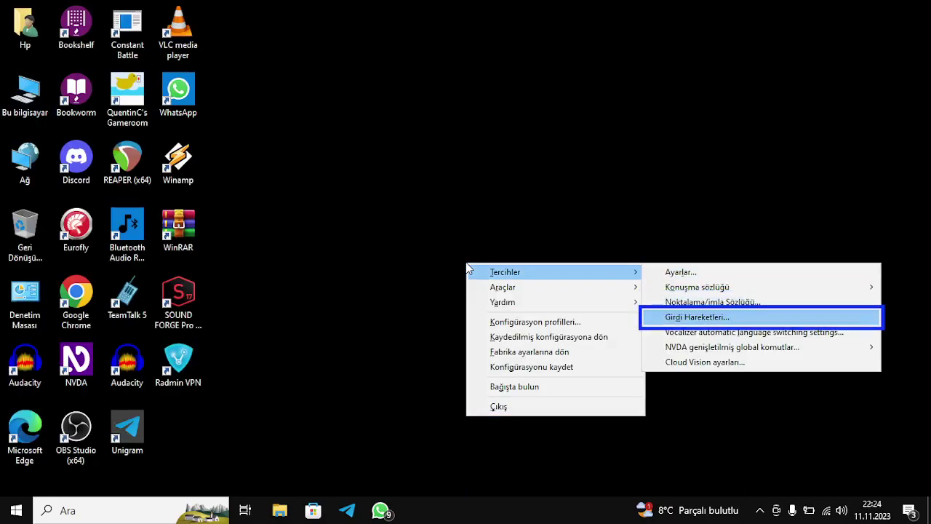
{"action": "key", "text": "Return"}
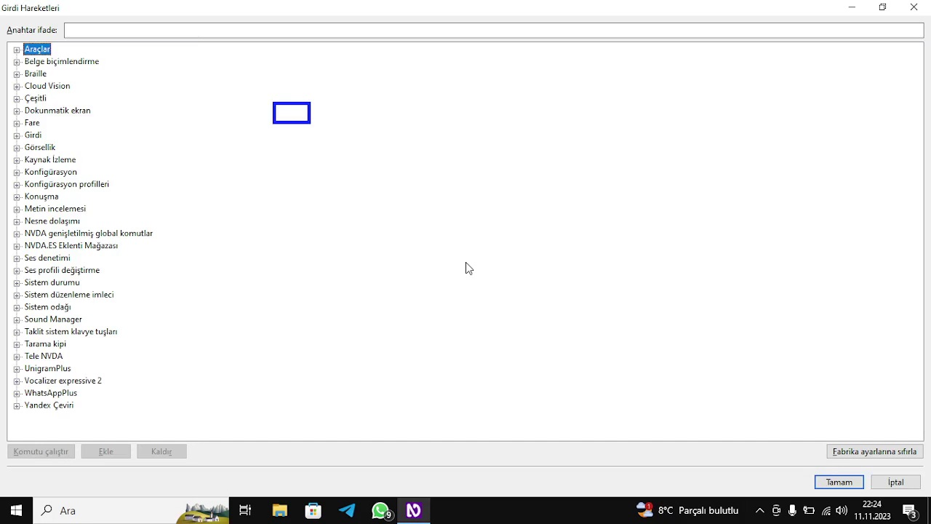
Review the two commands in the NVDA.ES Eklenti Mağazası gesture category and close the dialog without assigning gestures
{"action": "key", "text": "n"}
{"action": "key", "text": "n"}
{"action": "key", "text": "n"}
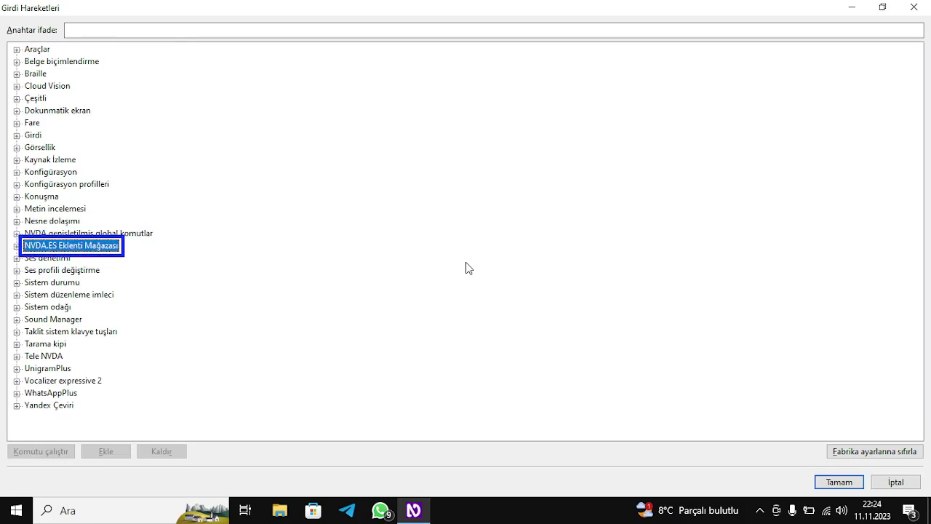
{"action": "key", "text": "Right"}
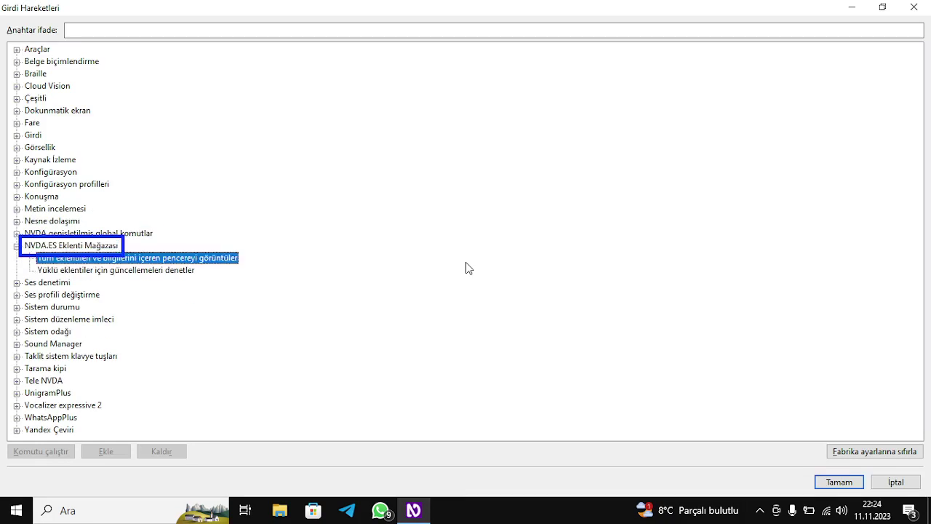
{"action": "key", "text": "Down"}
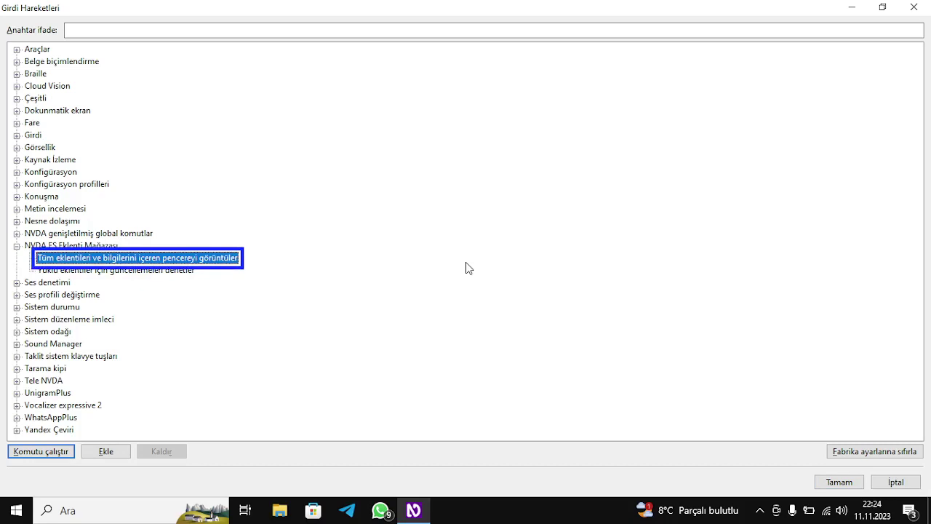
{"action": "key", "text": "Down"}
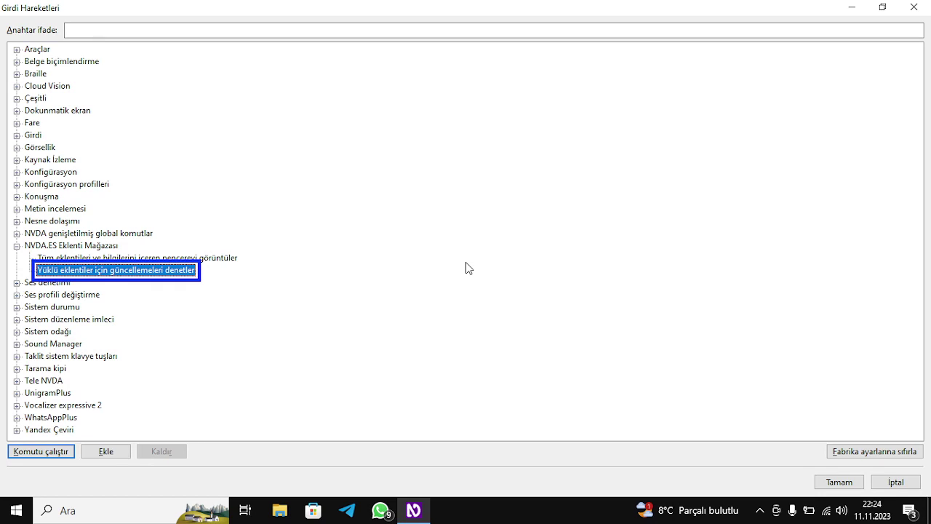
{"action": "key", "text": "Escape"}
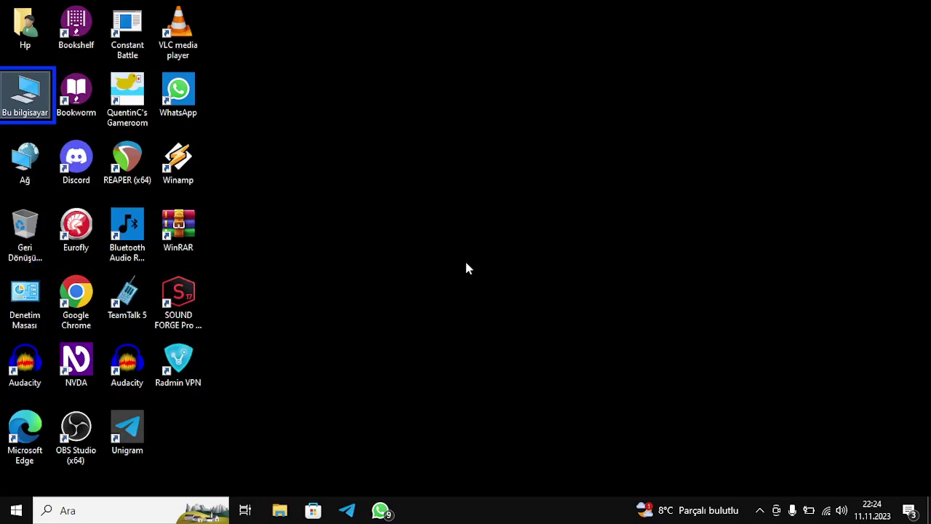